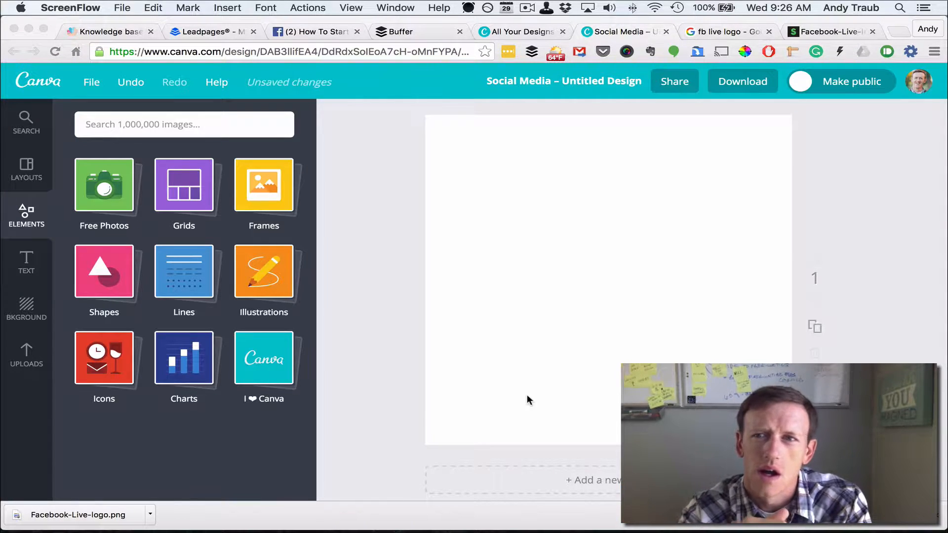
pyautogui.click(781, 8)
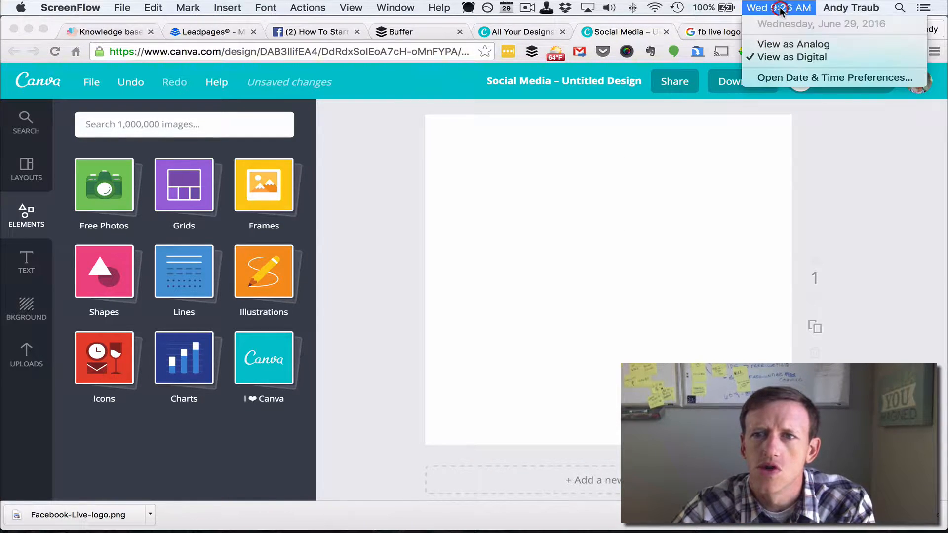
pyautogui.click(547, 307)
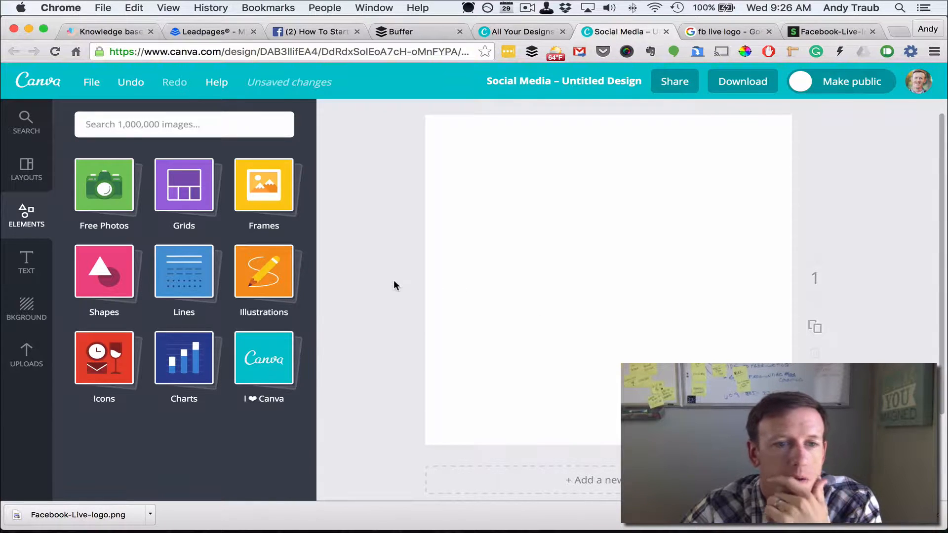
# - Add the squarer uploaded photo of the hand touching network icons to the blank canvas
pyautogui.click(27, 362)
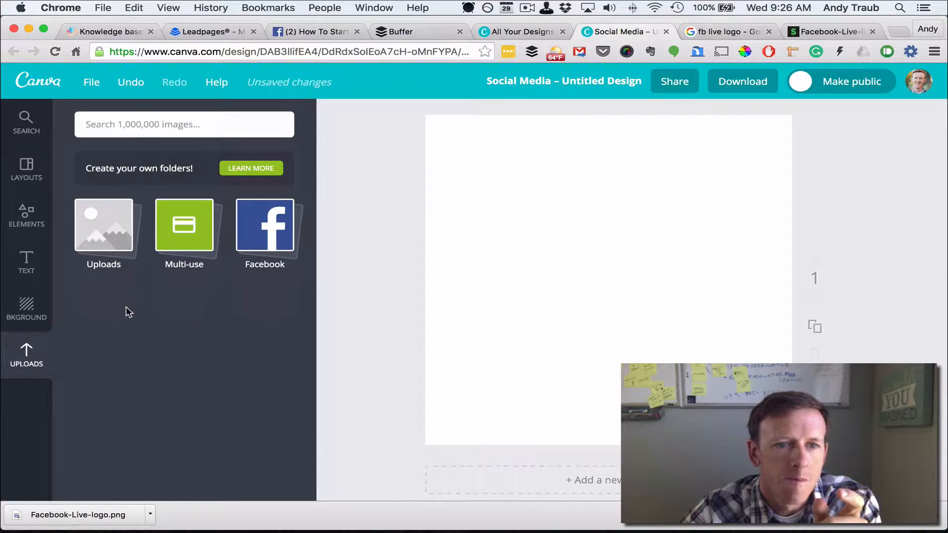
pyautogui.click(104, 226)
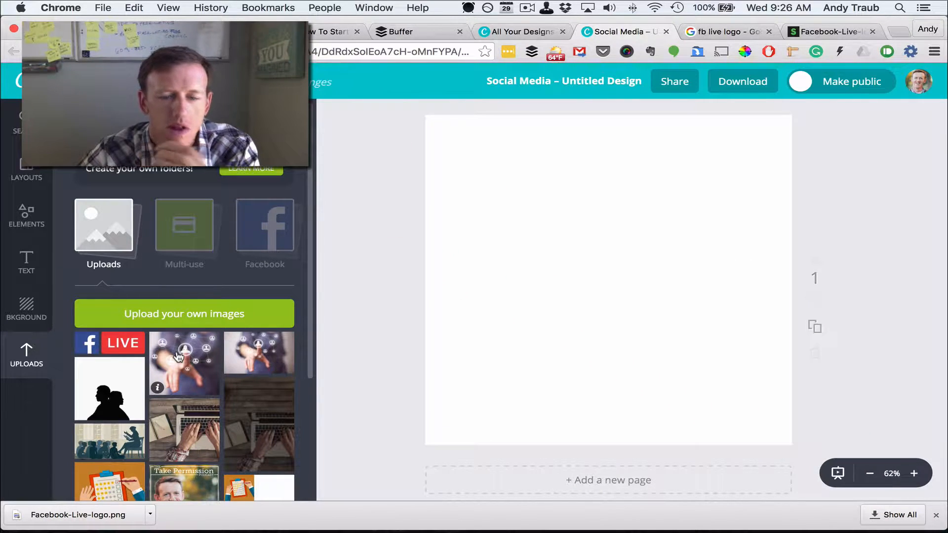
pyautogui.click(179, 357)
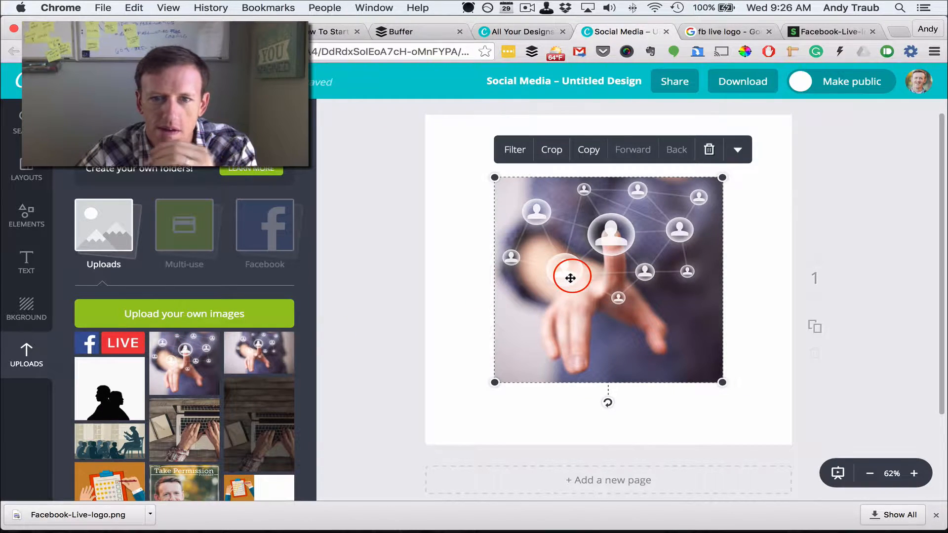
pyautogui.click(269, 356)
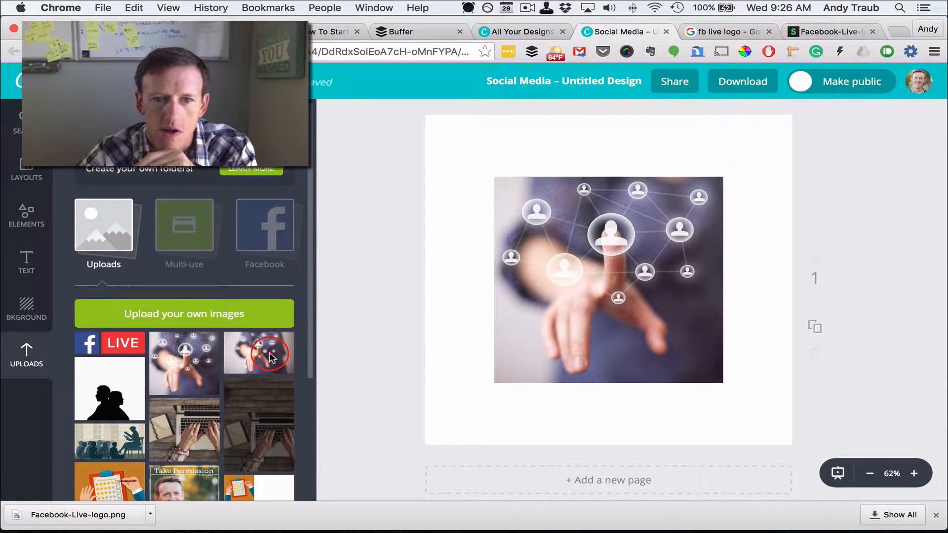
pyautogui.moveTo(599, 286); pyautogui.dragTo(594, 338)
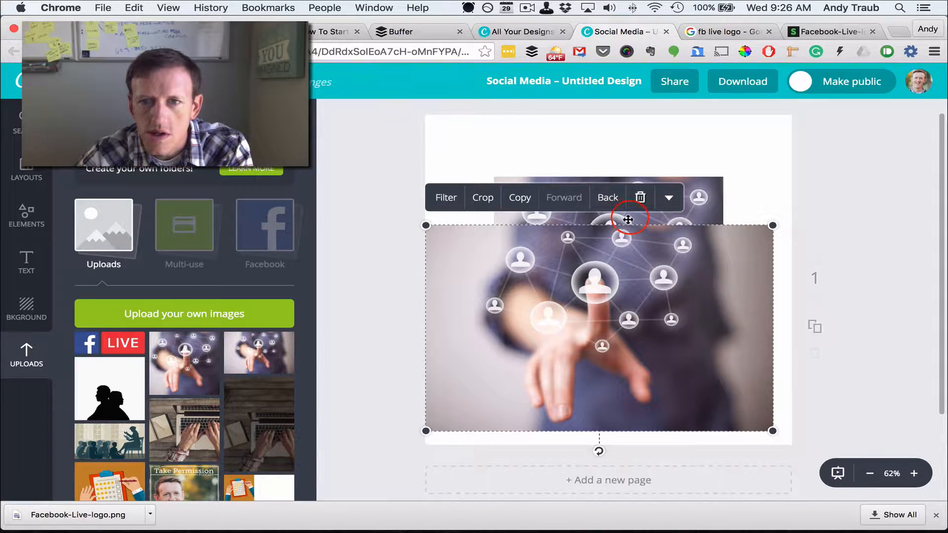
pyautogui.click(642, 197)
# - Align the hand photo with the canvas's upper-left corner and enlarge it to cover the whole canvas
pyautogui.click(632, 186)
pyautogui.moveTo(632, 186); pyautogui.dragTo(539, 192)
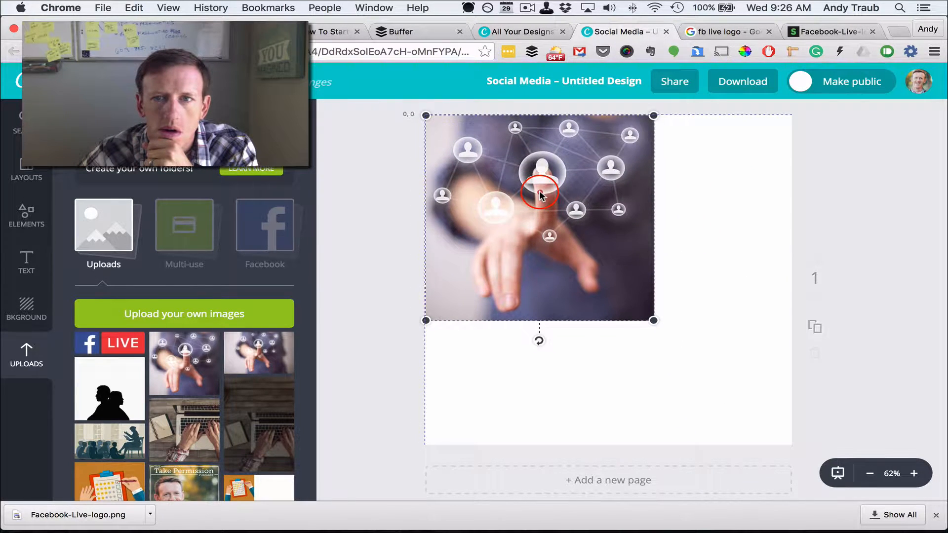
pyautogui.moveTo(654, 321); pyautogui.dragTo(795, 446)
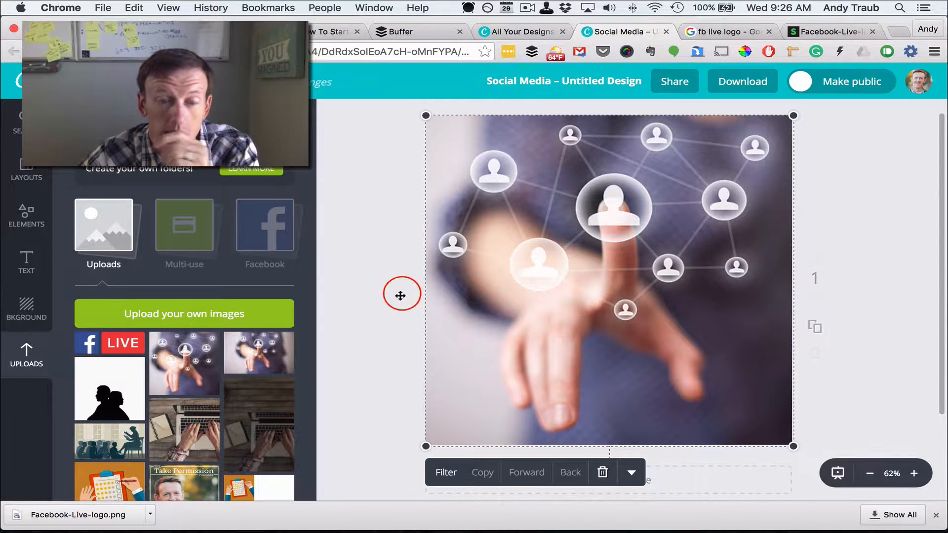
# - Add a square shape over the photo and stretch it to cover the entire canvas
pyautogui.click(35, 224)
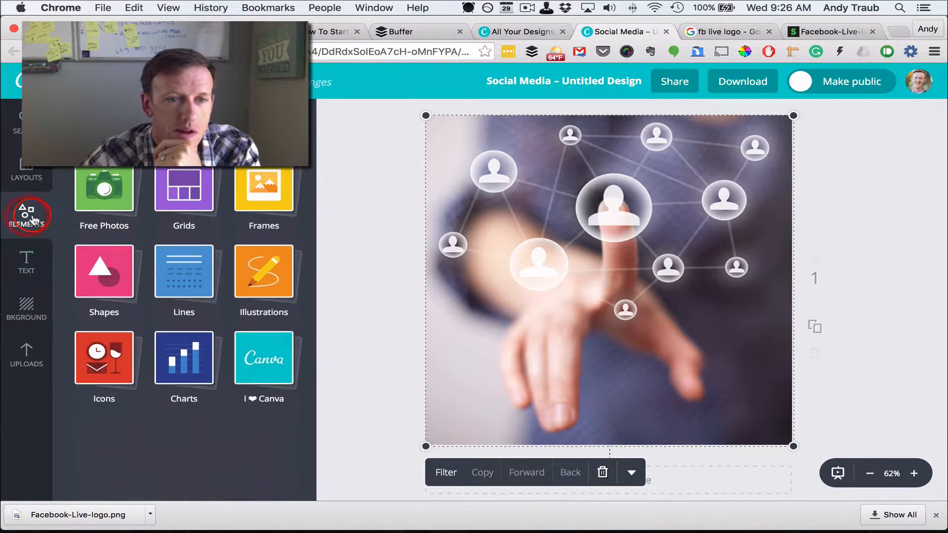
pyautogui.click(104, 272)
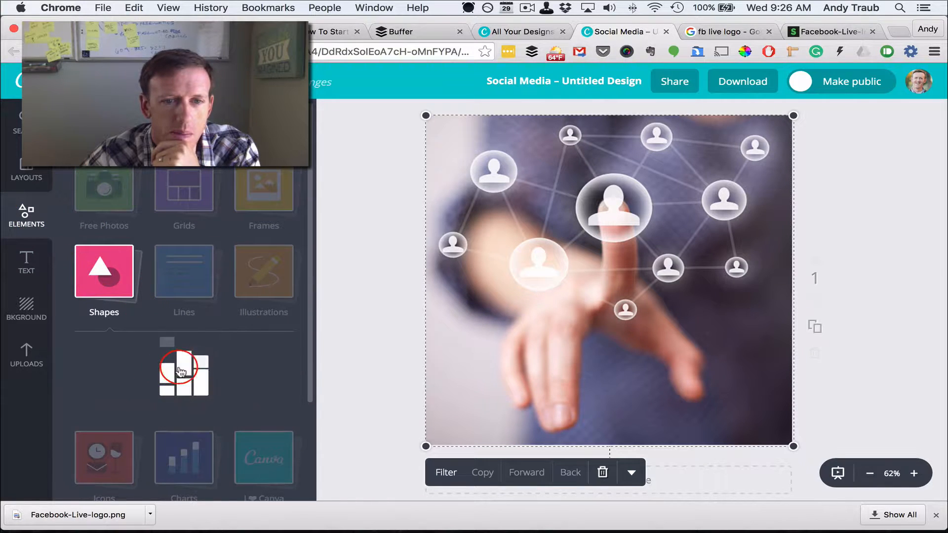
pyautogui.click(123, 381)
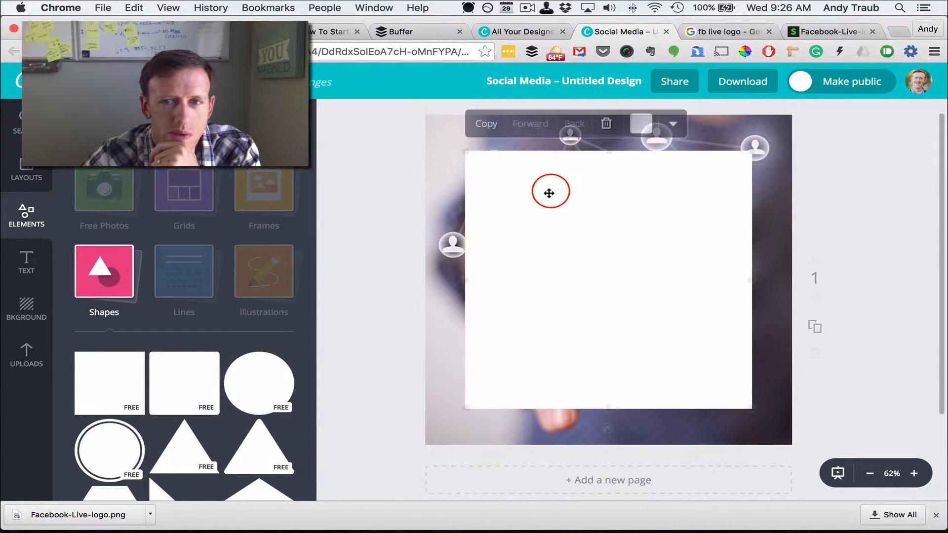
pyautogui.moveTo(551, 225); pyautogui.dragTo(511, 188)
pyautogui.moveTo(711, 372); pyautogui.dragTo(789, 446)
# - Colour the square overlay black and set its transparency to 33
pyautogui.click(598, 474)
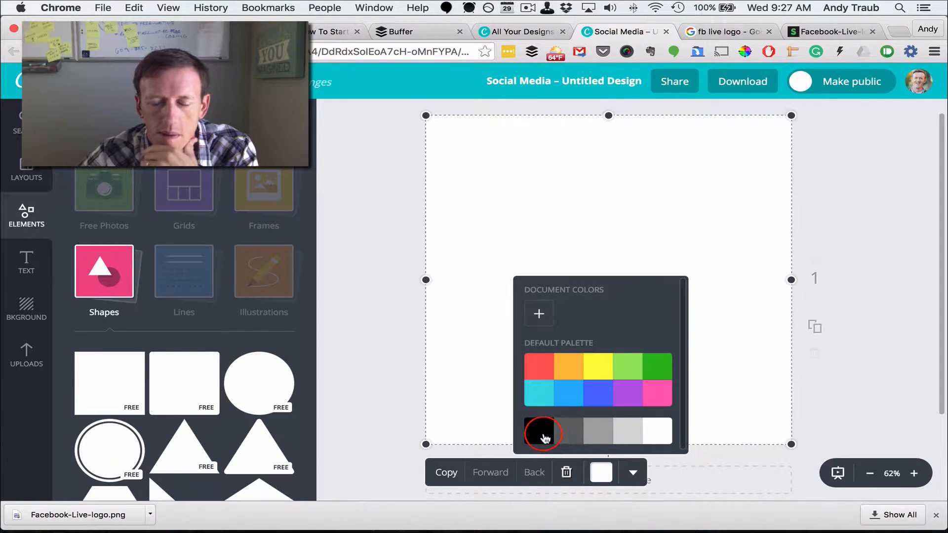
pyautogui.click(543, 434)
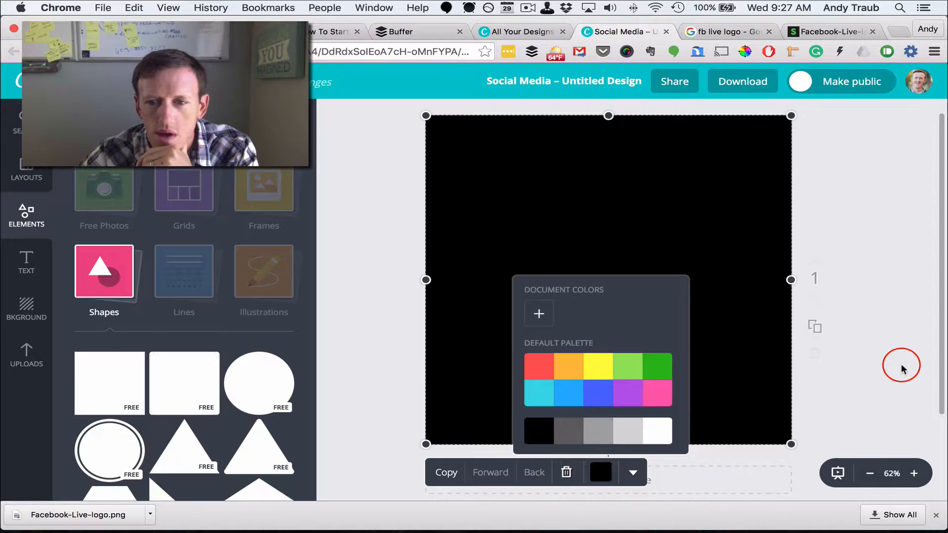
pyautogui.click(634, 475)
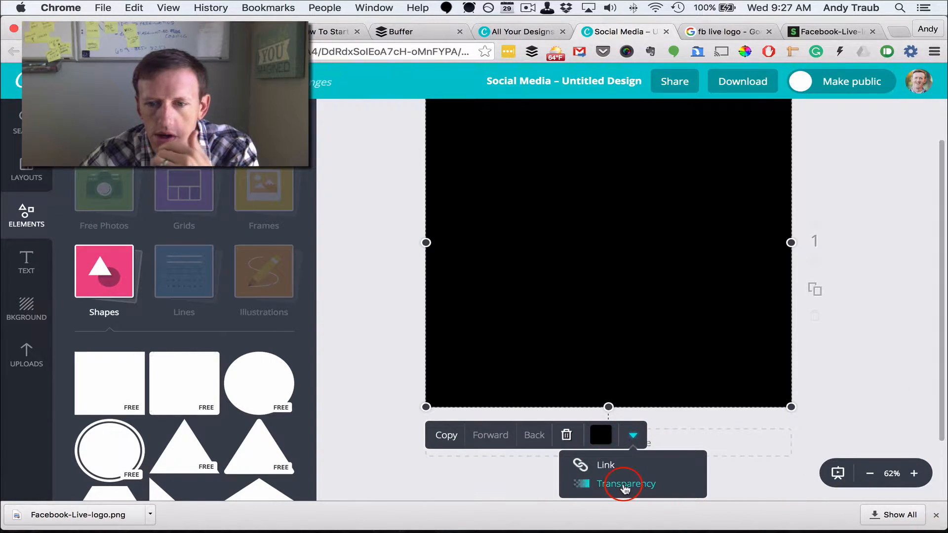
pyautogui.click(937, 515)
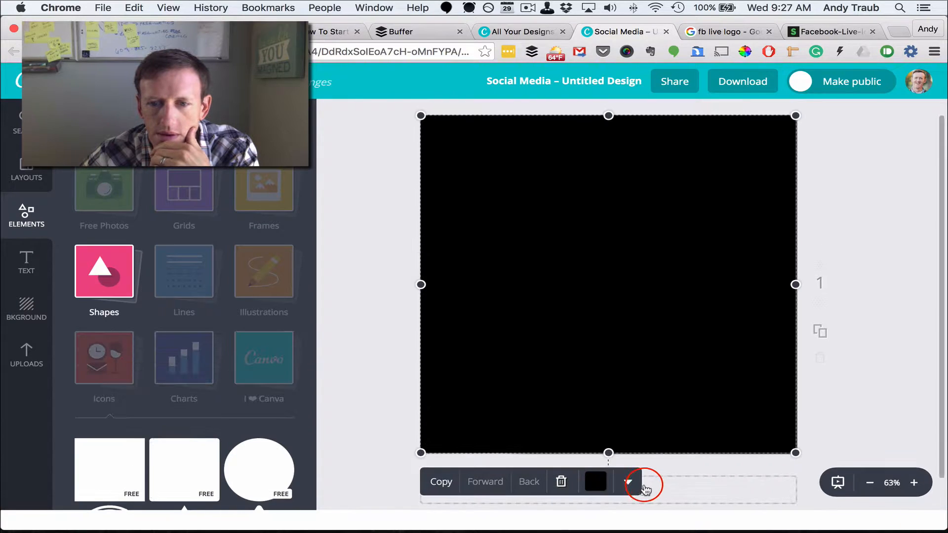
pyautogui.click(617, 502)
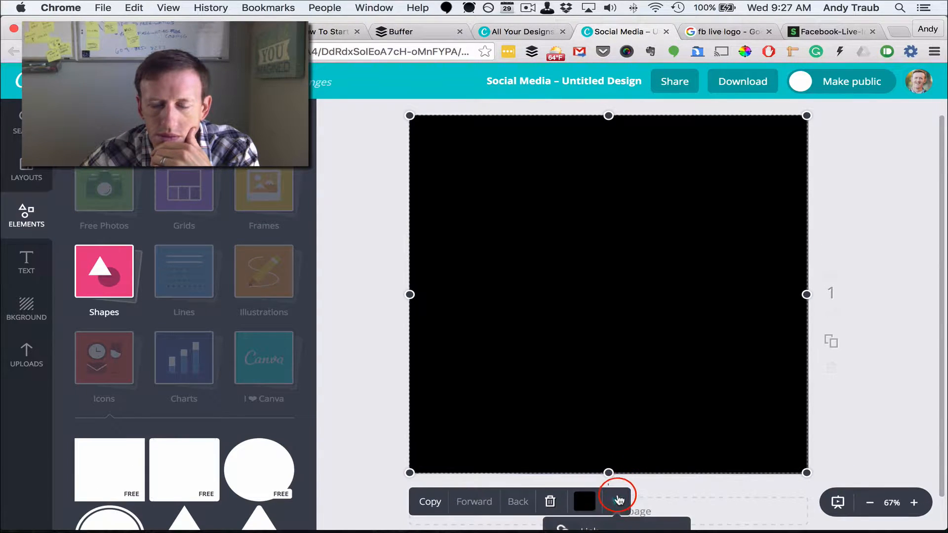
pyautogui.click(617, 517)
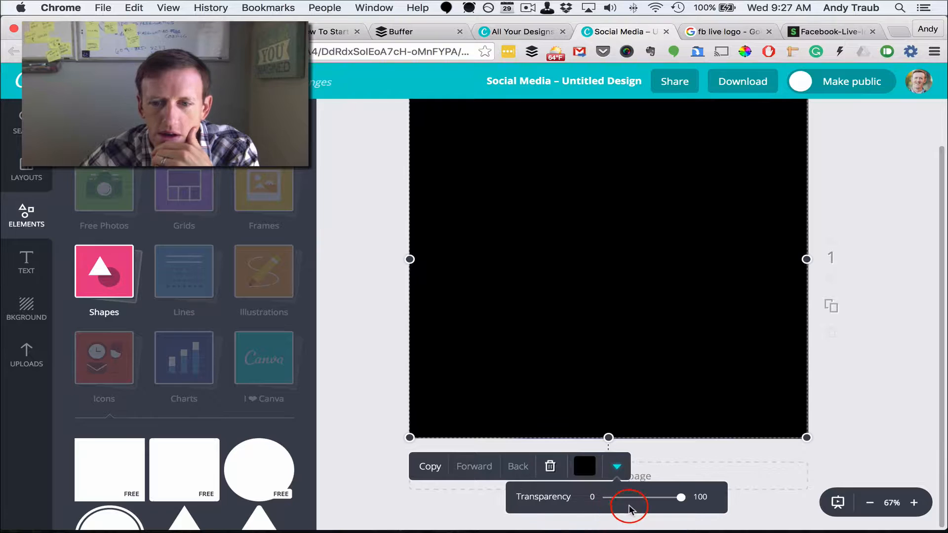
pyautogui.moveTo(684, 501); pyautogui.dragTo(632, 501)
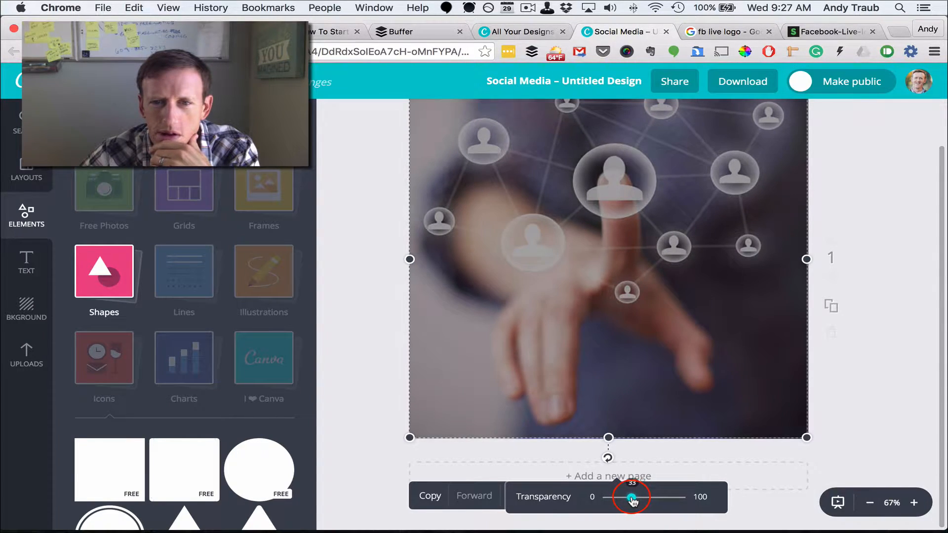
pyautogui.click(847, 452)
# - Enlarge the dark overlay past the canvas's lower-left corner to about 820 × 820 px
pyautogui.click(451, 418)
pyautogui.moveTo(408, 438); pyautogui.dragTo(400, 448)
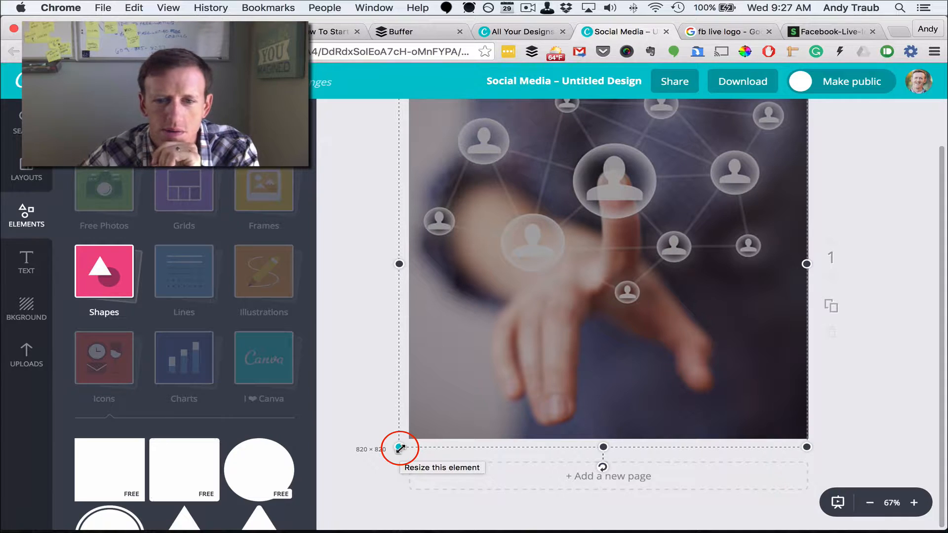
pyautogui.moveTo(400, 449); pyautogui.dragTo(400, 448)
pyautogui.click(864, 363)
pyautogui.scroll(2, 911, 349)
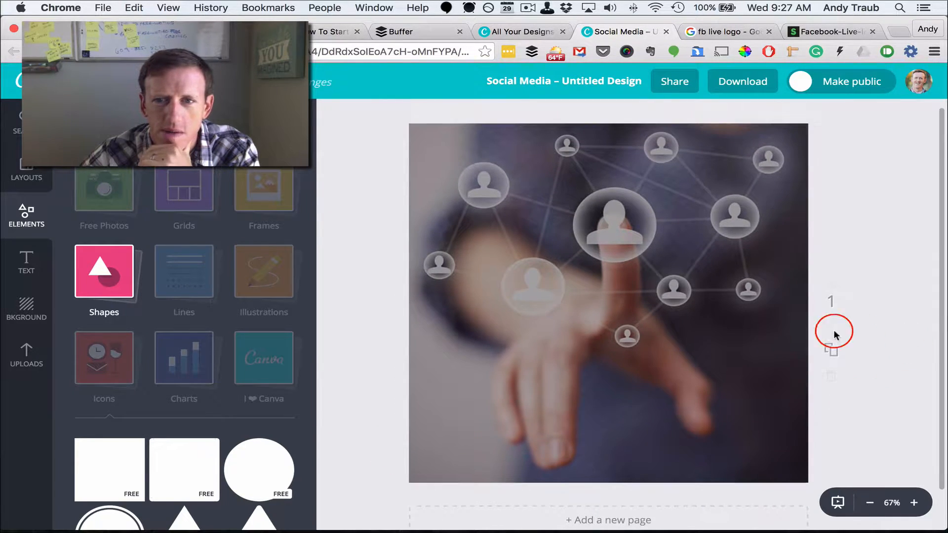
pyautogui.click(710, 308)
pyautogui.moveTo(713, 250)
pyautogui.mouseDown()
pyautogui.moveTo(567, 504)
pyautogui.moveTo(567, 521)
pyautogui.moveTo(711, 271)
pyautogui.moveTo(715, 248)
pyautogui.mouseUp()
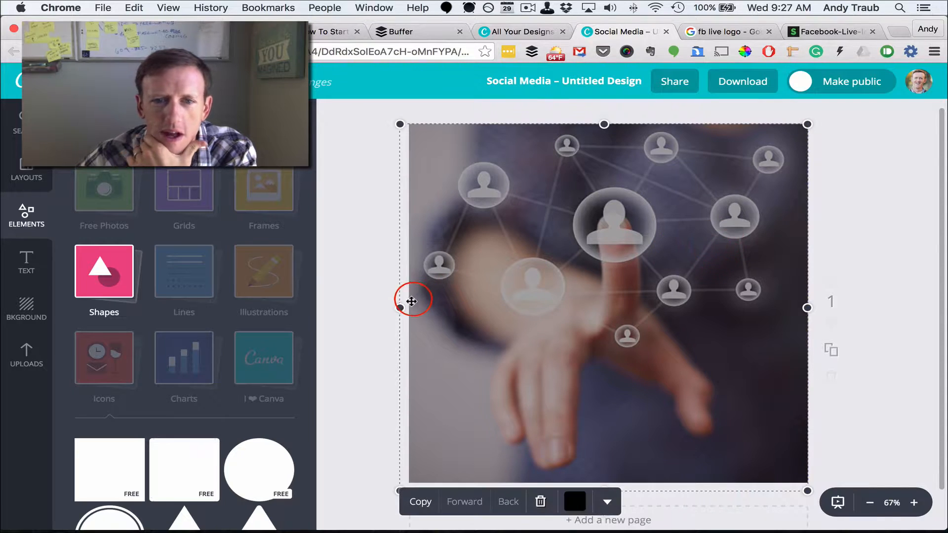
pyautogui.click(364, 313)
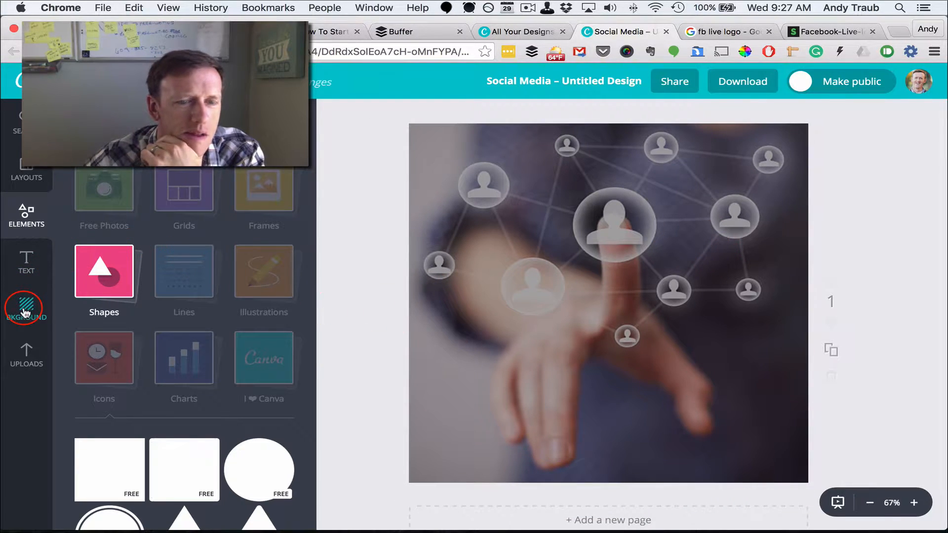
# - Add the uploaded Facebook Live logo and place it along the lower edge of the canvas
pyautogui.click(26, 351)
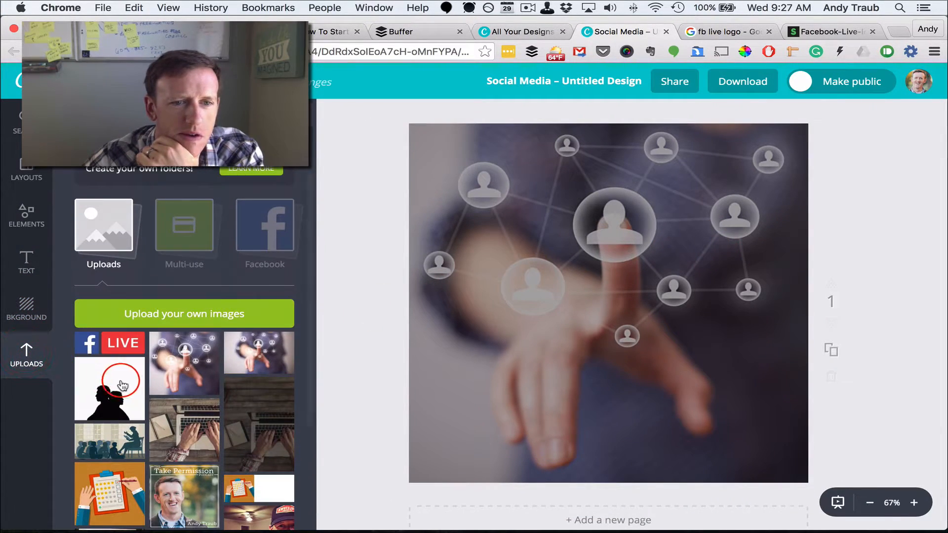
pyautogui.click(118, 344)
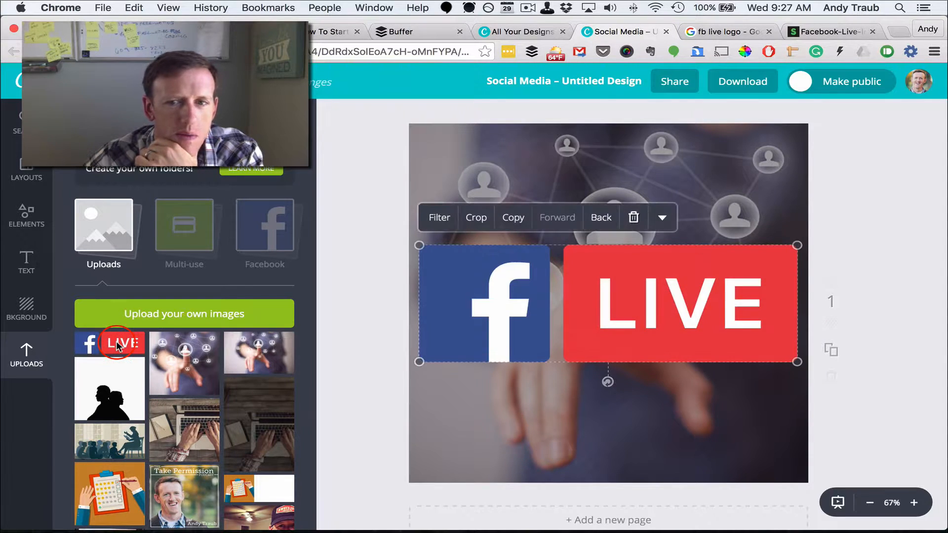
pyautogui.click(552, 292)
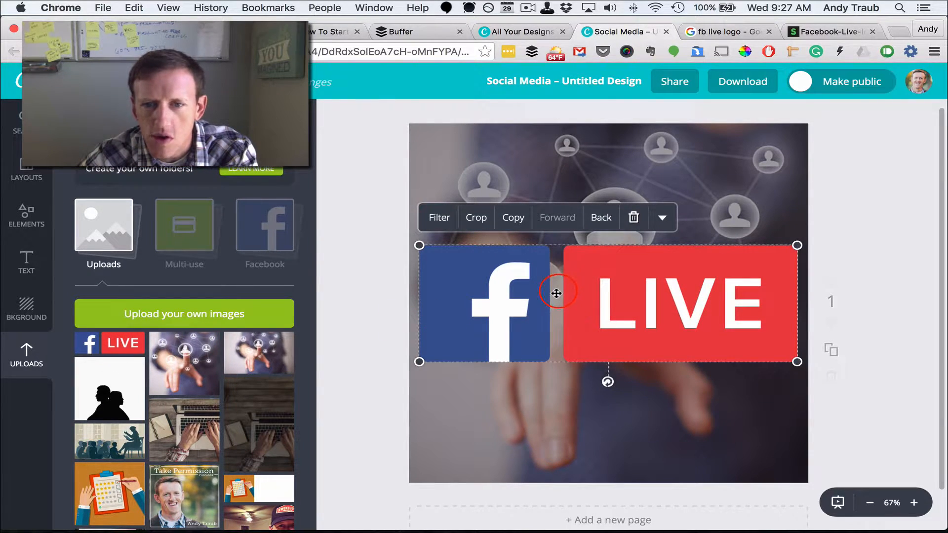
pyautogui.moveTo(557, 294); pyautogui.dragTo(613, 408)
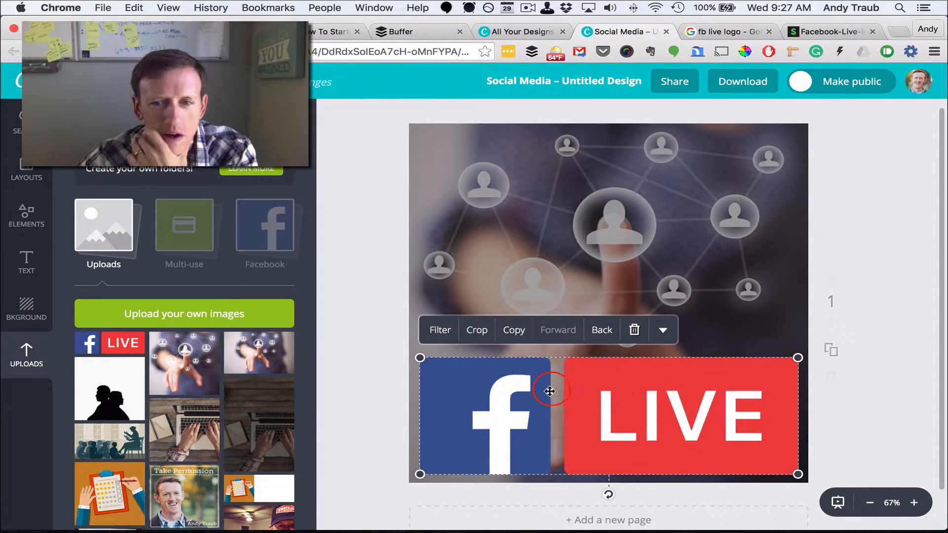
pyautogui.click(911, 343)
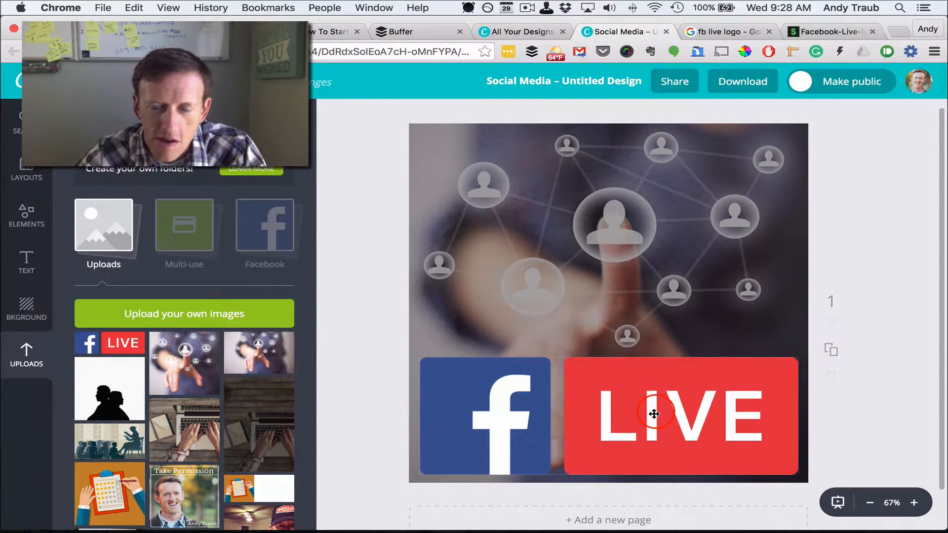
pyautogui.moveTo(653, 411)
pyautogui.mouseDown()
pyautogui.moveTo(656, 177)
pyautogui.moveTo(660, 416)
pyautogui.mouseUp()
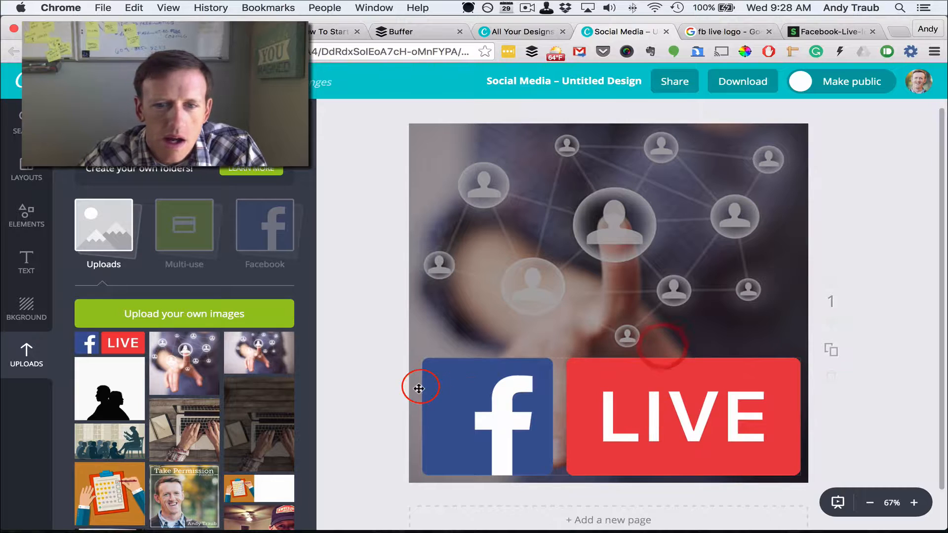
# - Send the Facebook Live logo behind the dark overlay and bring it forward again
pyautogui.click(469, 409)
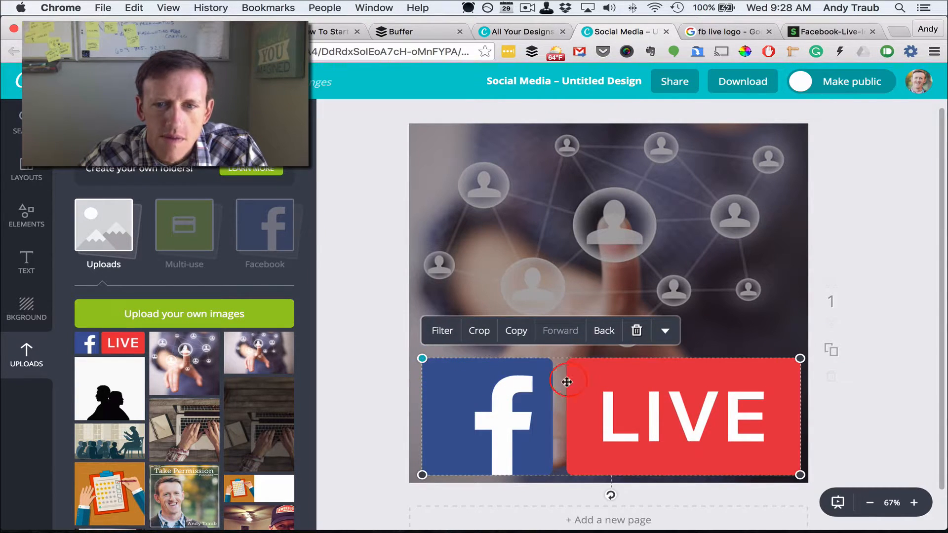
pyautogui.click(605, 335)
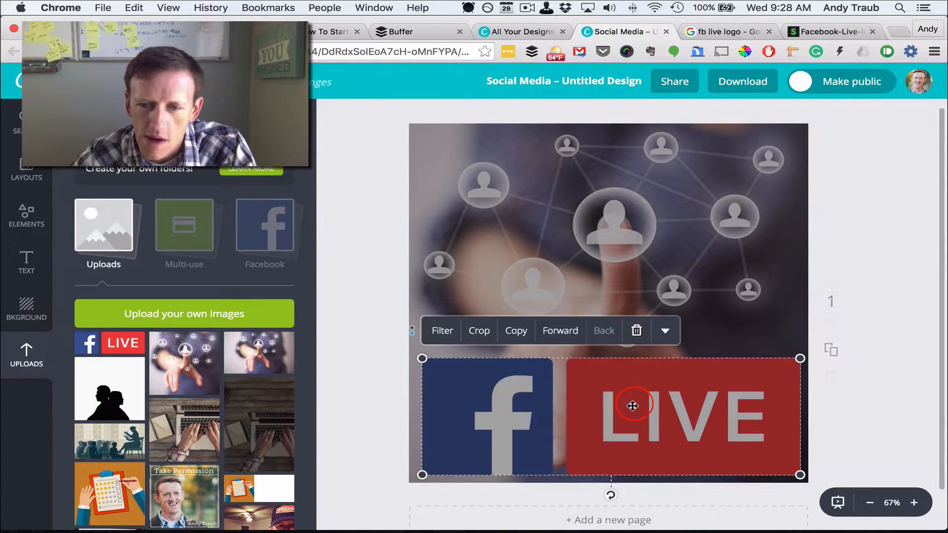
pyautogui.click(664, 332)
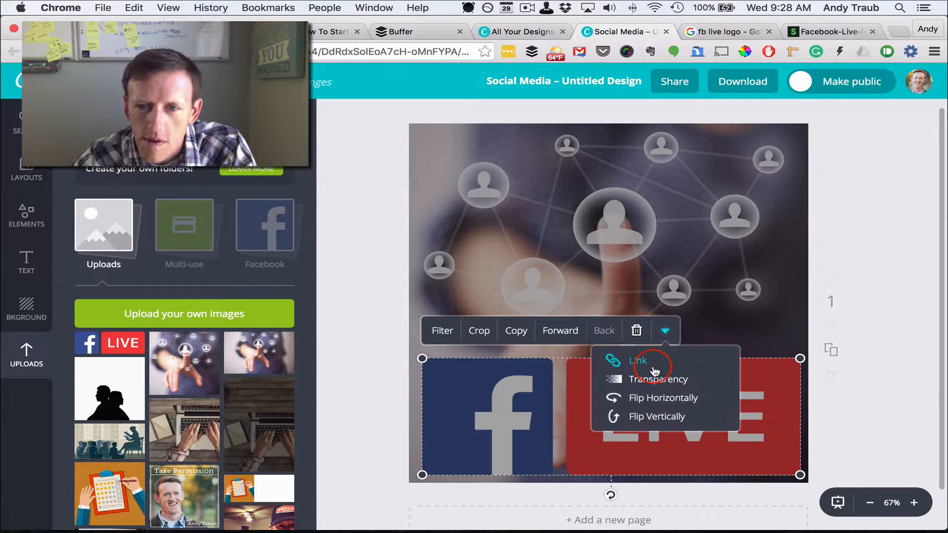
pyautogui.click(566, 331)
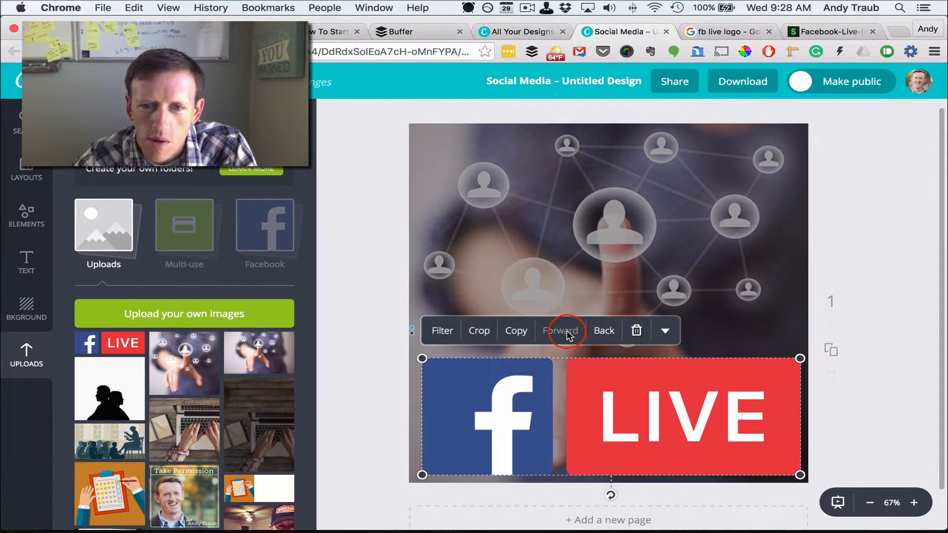
pyautogui.click(851, 328)
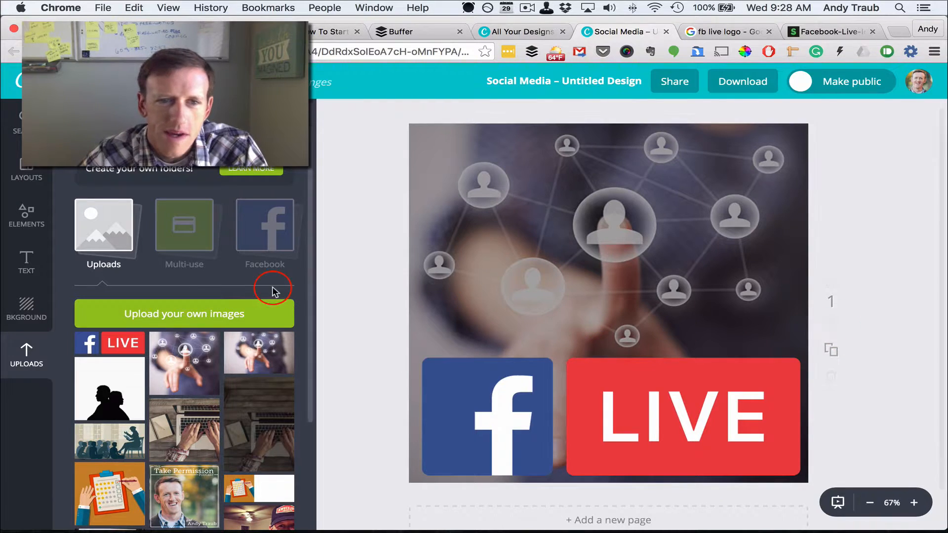
# - Add a subheading text box to the canvas and look through its font size choices
pyautogui.click(30, 269)
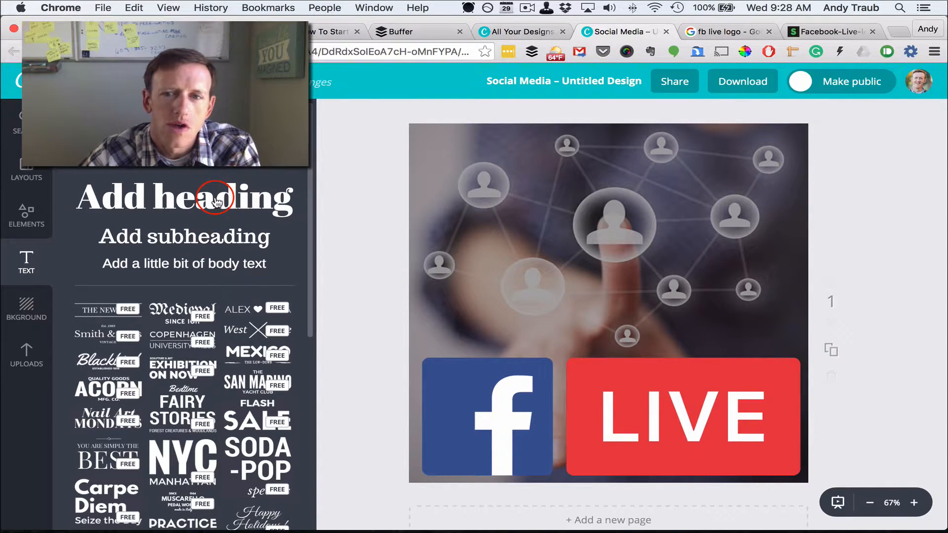
pyautogui.click(222, 246)
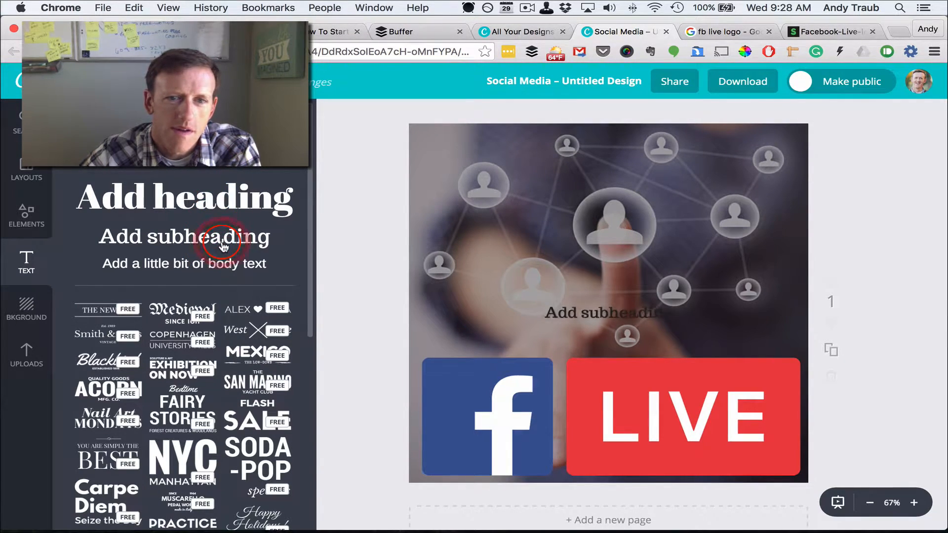
pyautogui.click(678, 279)
pyautogui.scroll(-5, 684, 395)
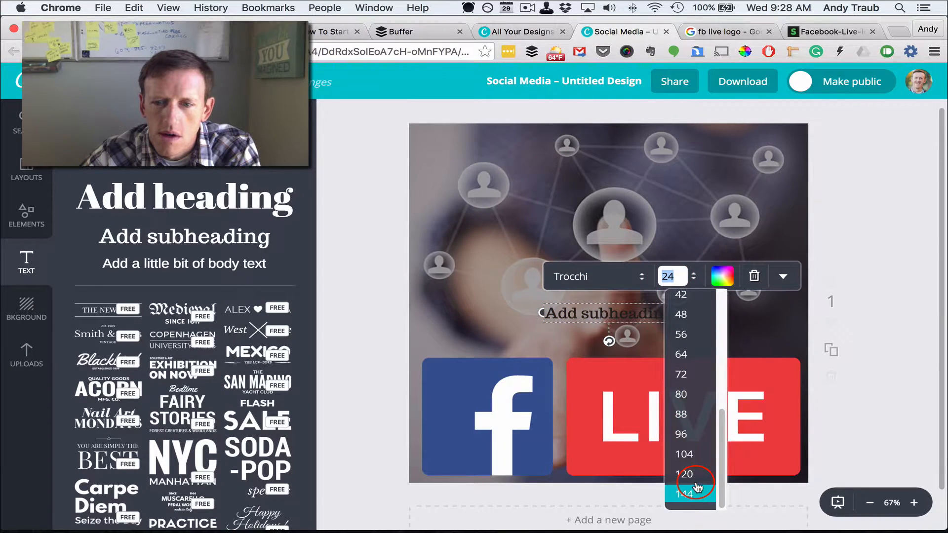
# - Add a heading text box, move it to the upper half of the canvas, and delete the subheading below it
pyautogui.click(232, 202)
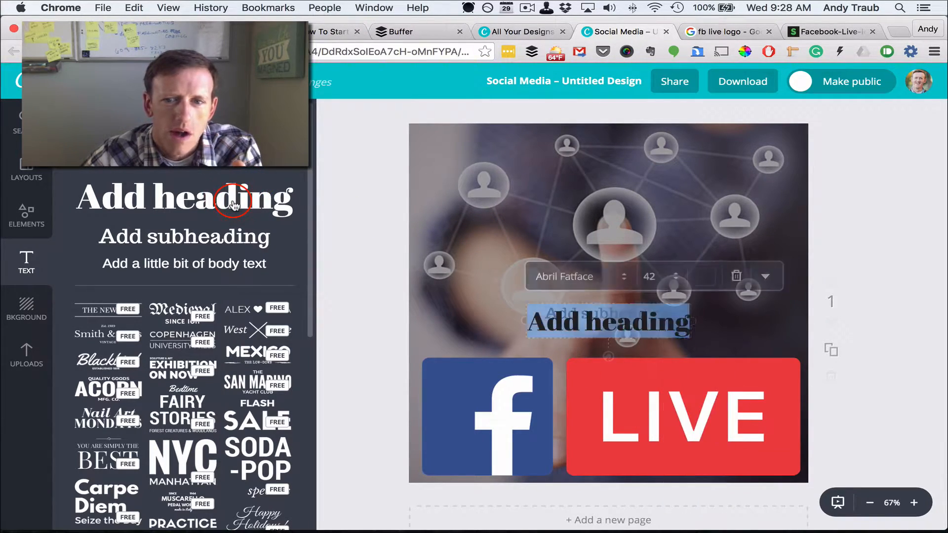
pyautogui.click(661, 286)
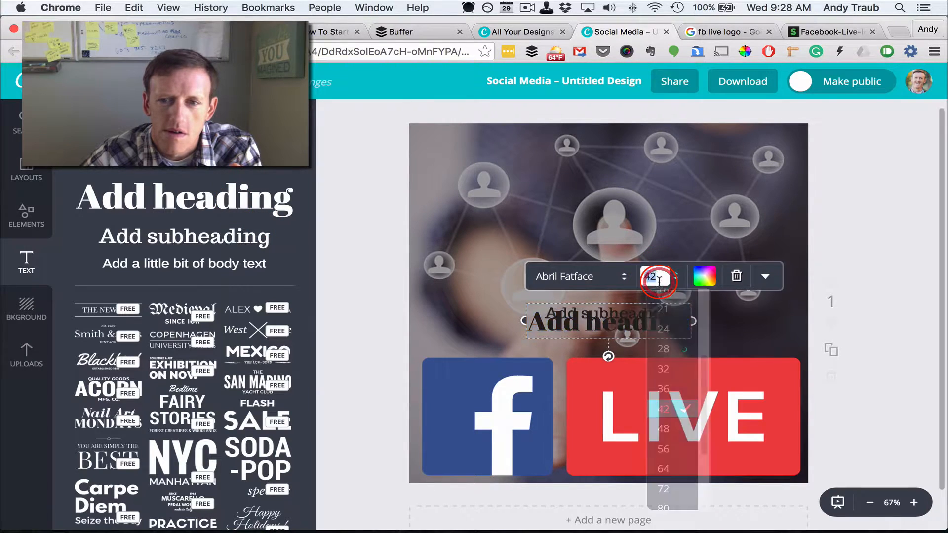
pyautogui.scroll(-3, 678, 352)
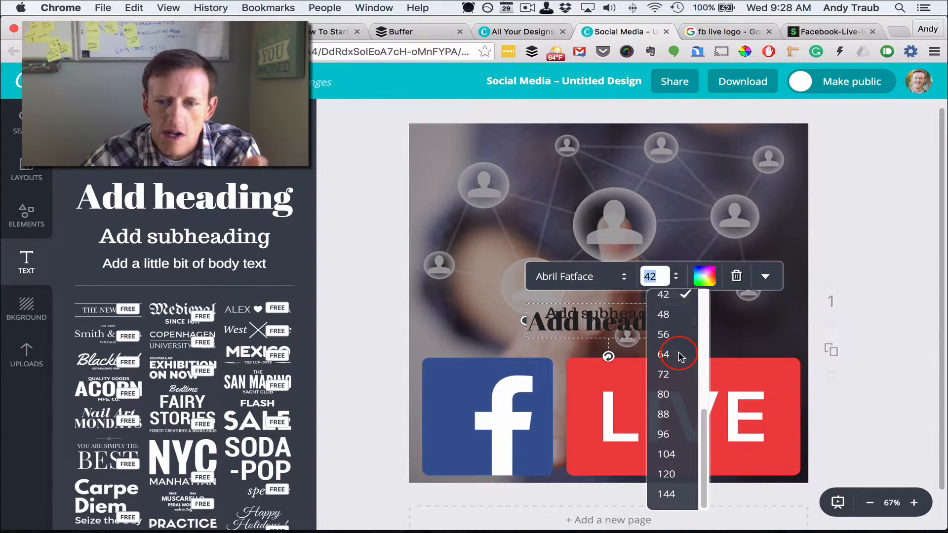
pyautogui.scroll(2, 679, 351)
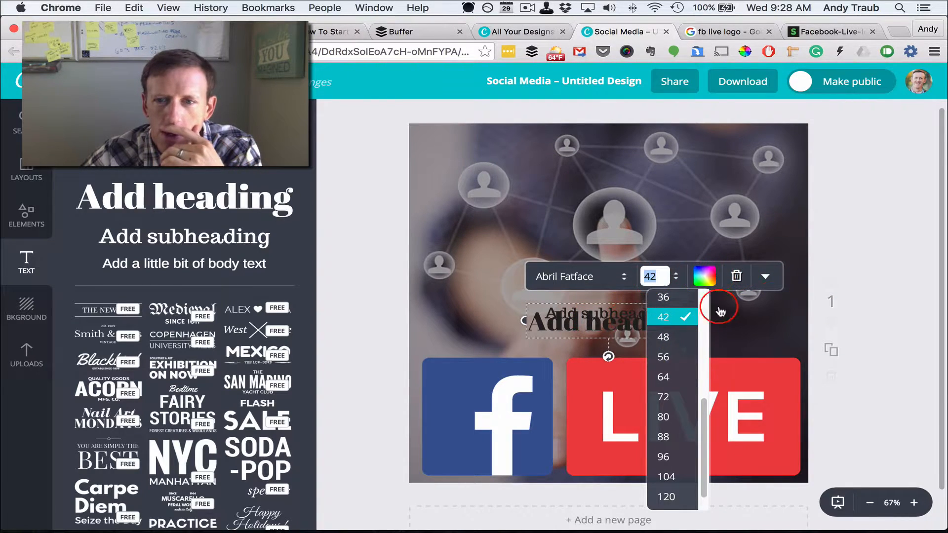
pyautogui.click(918, 294)
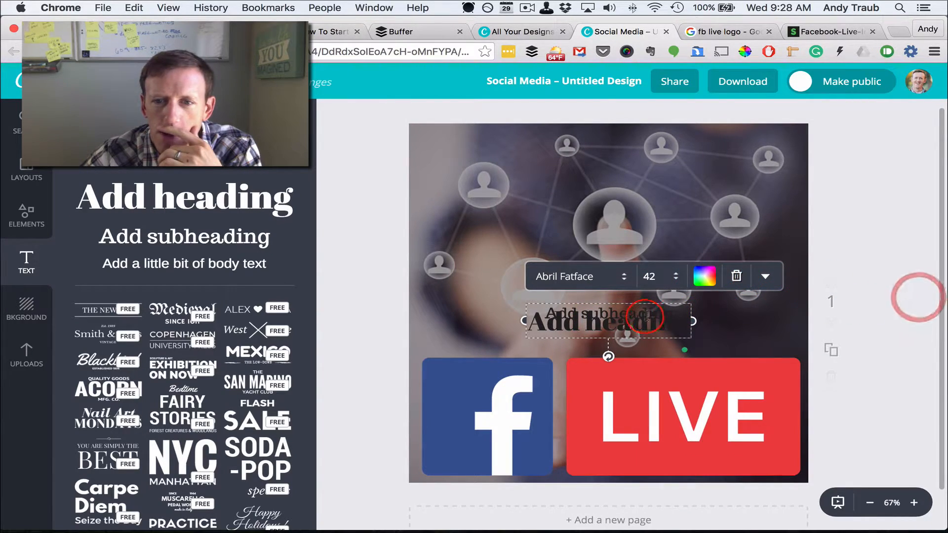
pyautogui.click(858, 334)
pyautogui.moveTo(635, 323); pyautogui.dragTo(639, 220)
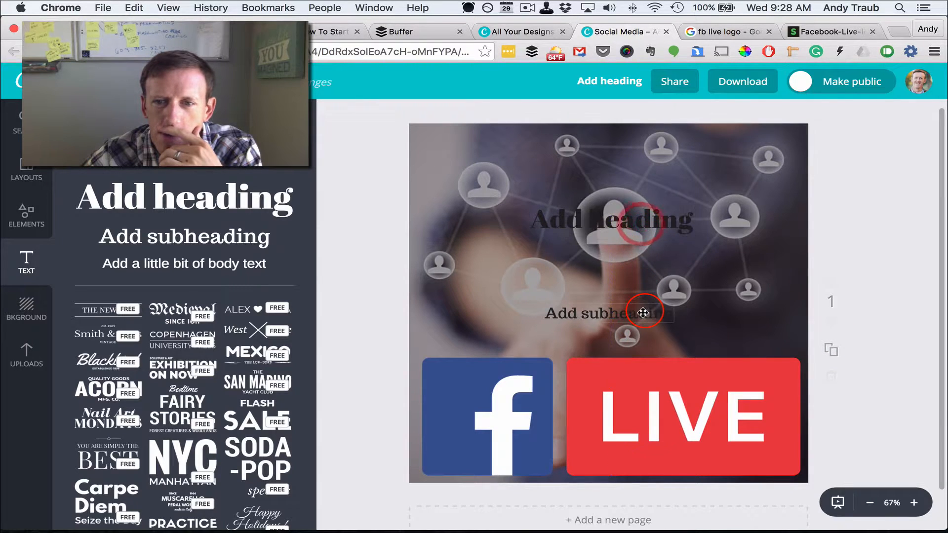
pyautogui.click(642, 313)
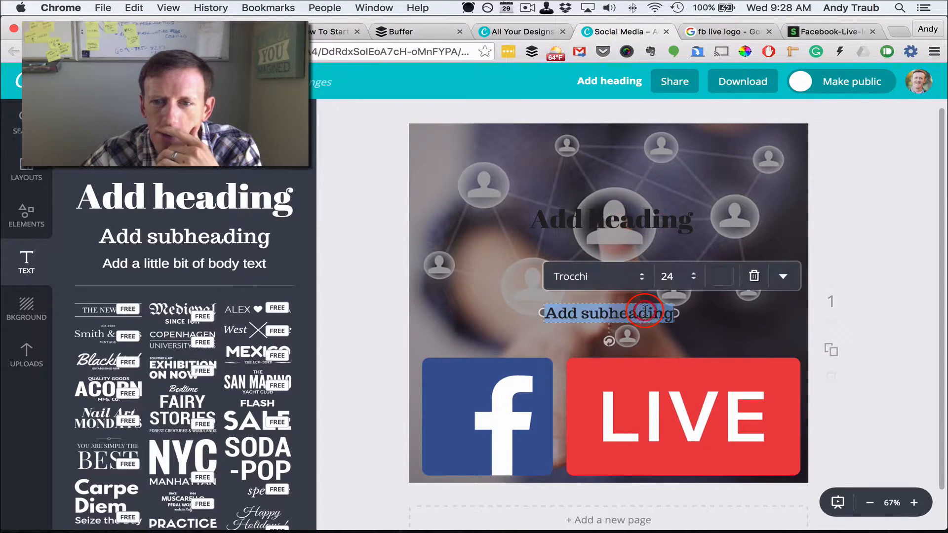
pyautogui.click(756, 277)
# - Colour the heading text white from the default palette
pyautogui.click(640, 224)
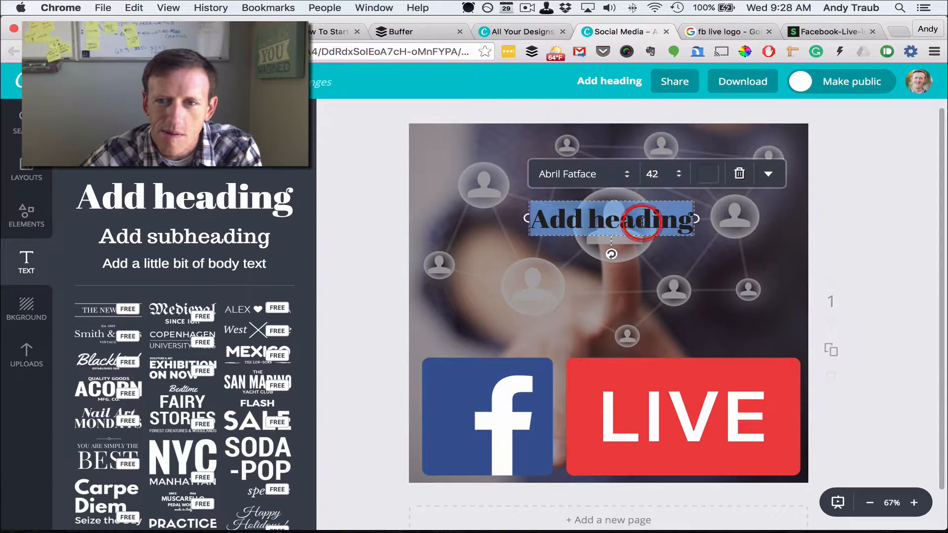
pyautogui.click(710, 177)
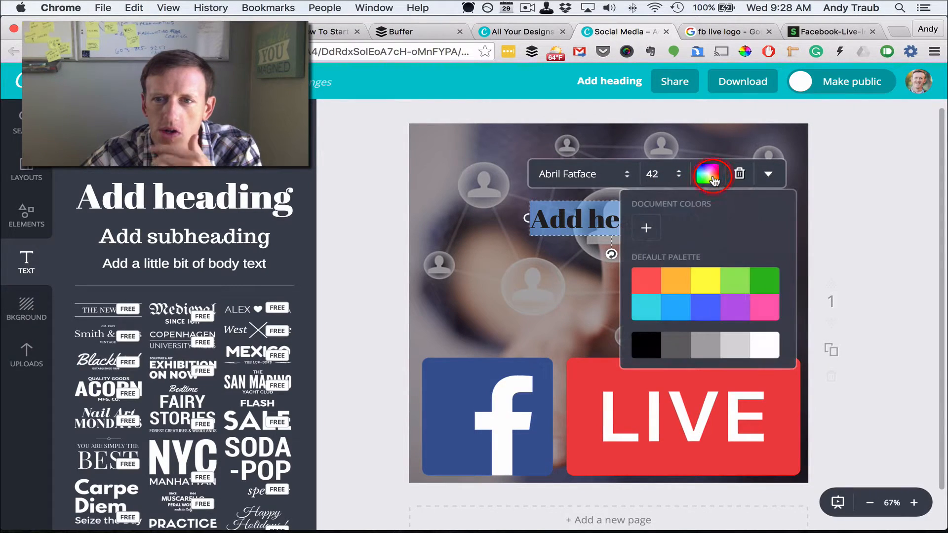
pyautogui.click(774, 341)
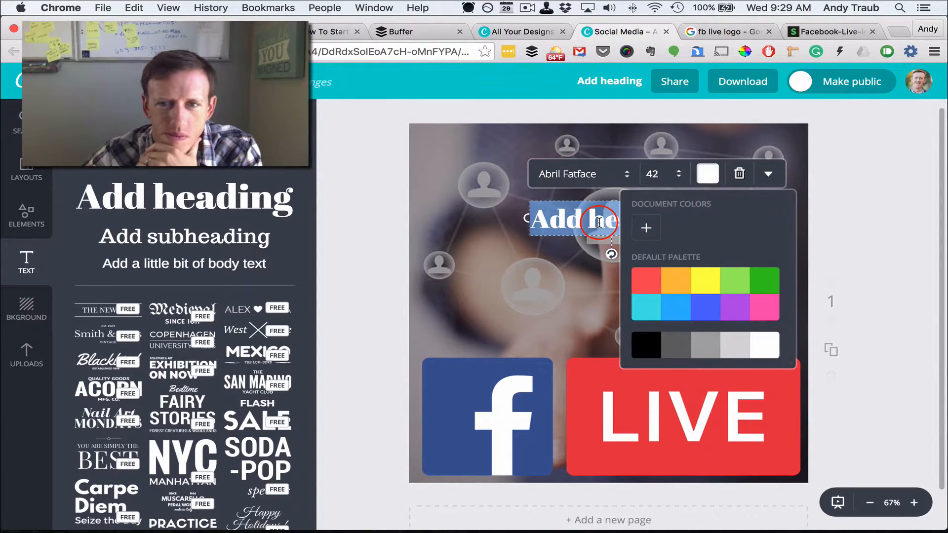
# - Set the heading's font to Bebas Neue and its size to 88
pyautogui.click(585, 173)
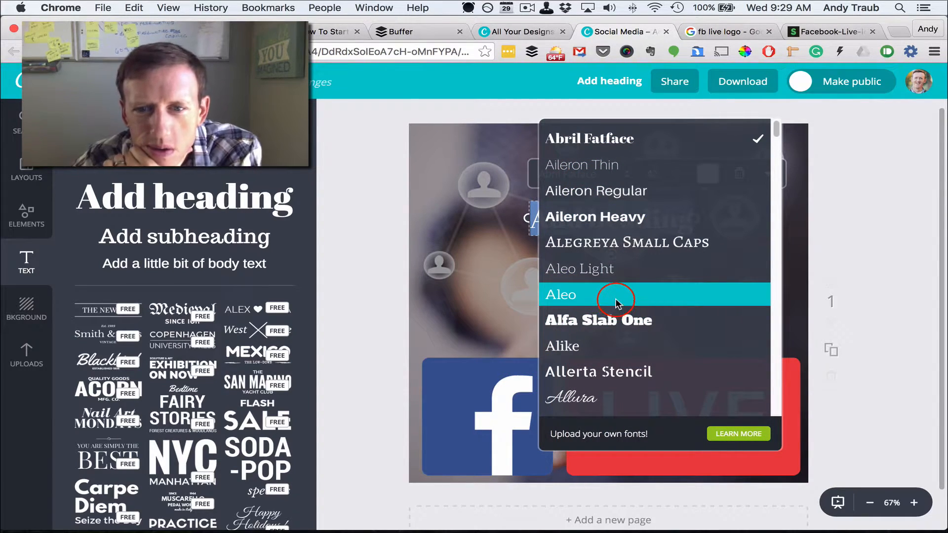
pyautogui.scroll(-2, 615, 301)
pyautogui.scroll(-5, 615, 301)
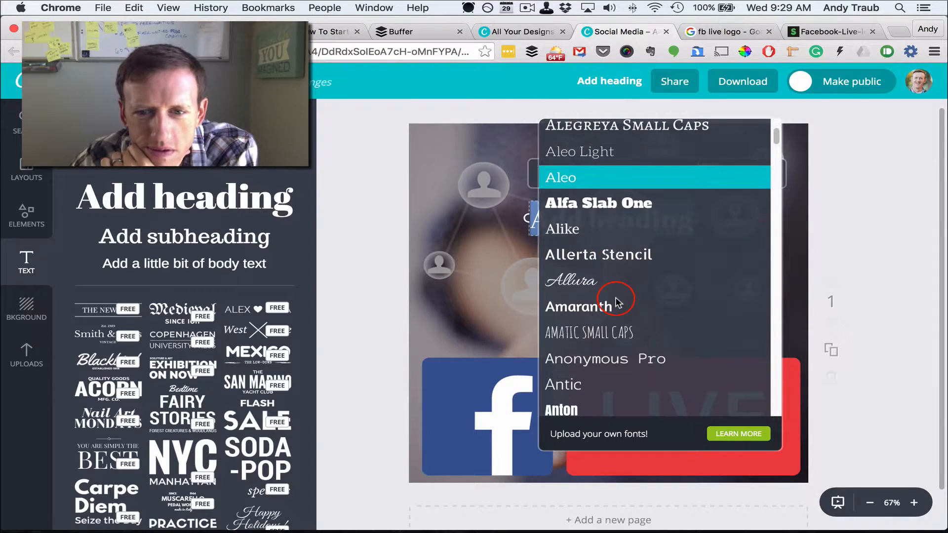
pyautogui.scroll(-5, 615, 301)
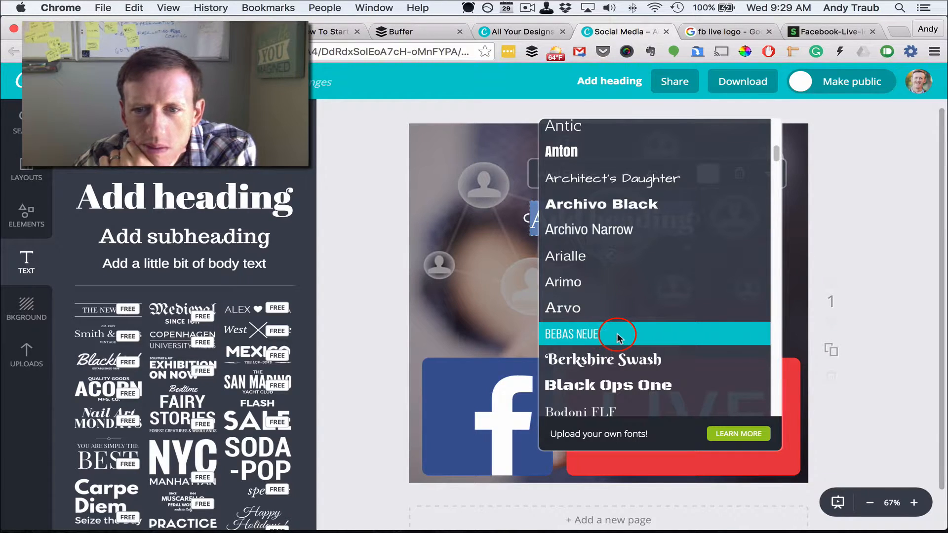
pyautogui.click(617, 337)
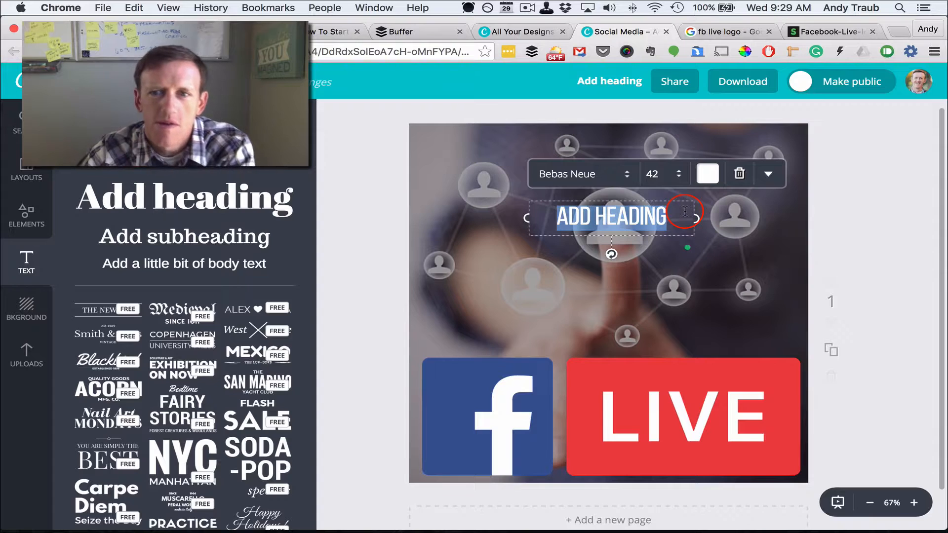
pyautogui.click(662, 173)
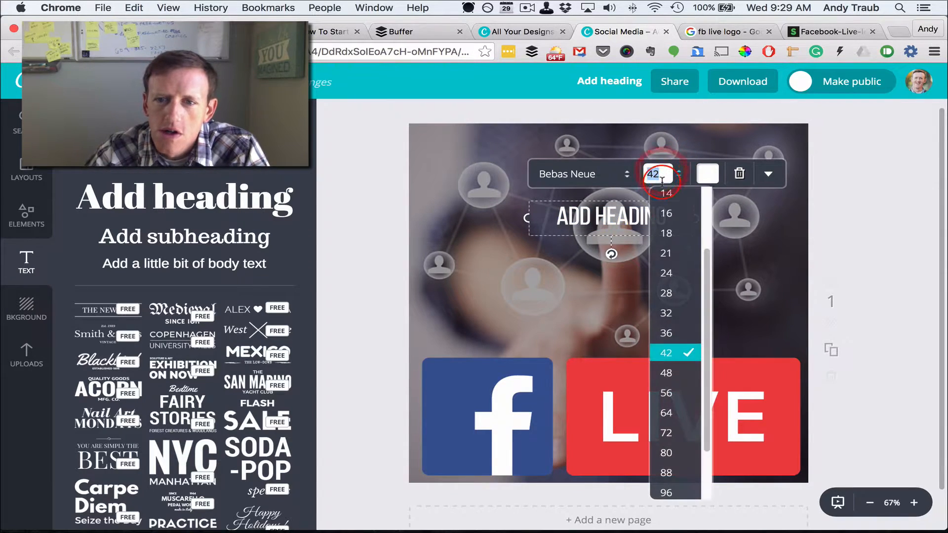
pyautogui.click(663, 474)
pyautogui.click(629, 238)
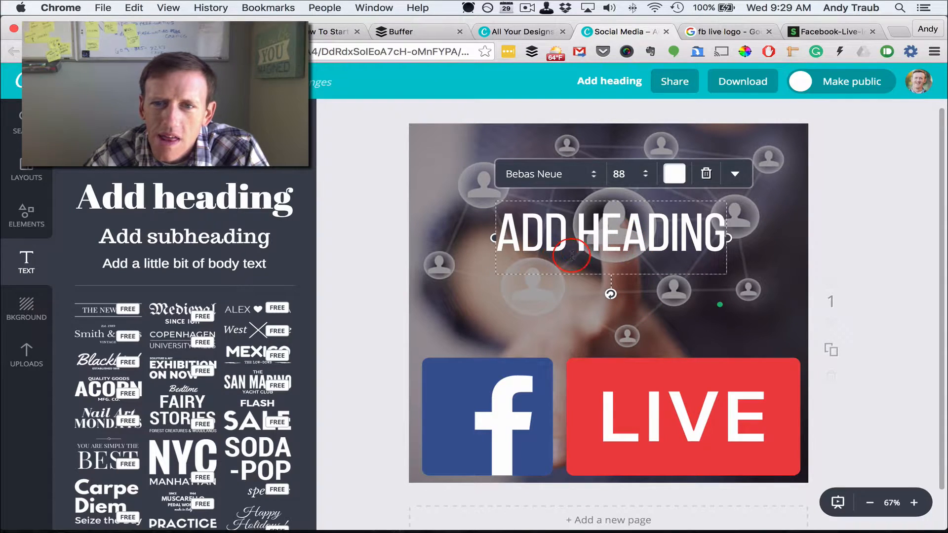
# - Darken the black overlay by raising its transparency setting to nearly the middle of the 0–100 range
pyautogui.click(429, 324)
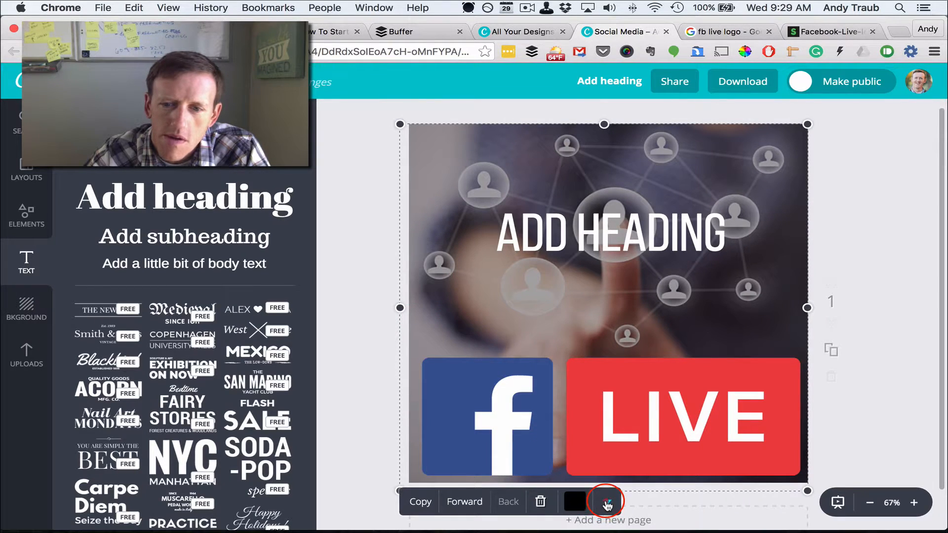
pyautogui.click(608, 502)
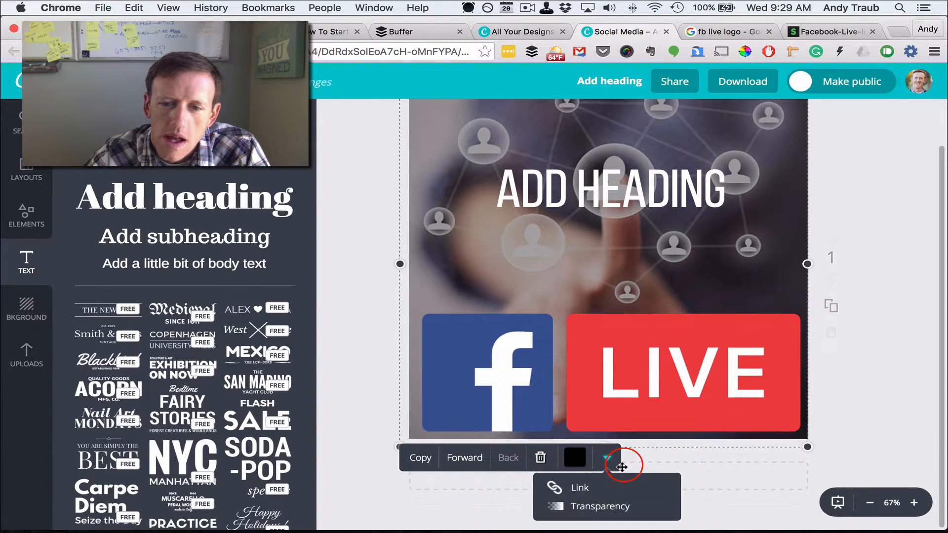
pyautogui.click(624, 508)
pyautogui.moveTo(621, 490); pyautogui.dragTo(633, 490)
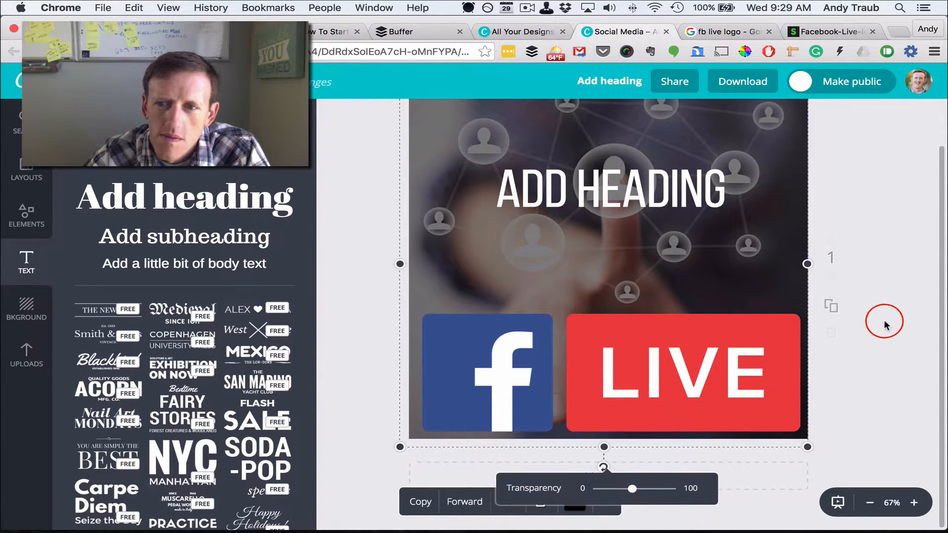
pyautogui.scroll(2, 885, 322)
# - Replace the heading's placeholder with "HOW TO START A", "SUCCESSFUL" and "MASTERMIND" on three separate lines
pyautogui.click(671, 236)
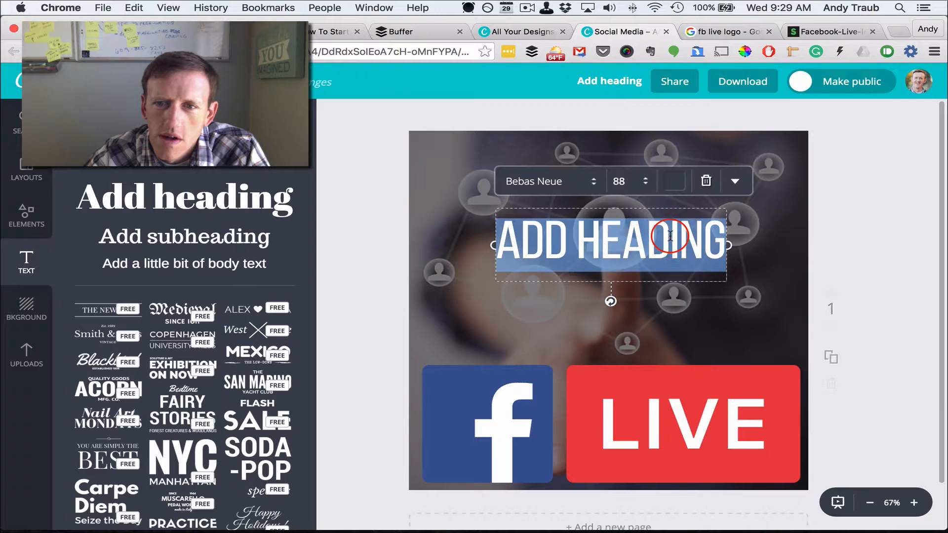
pyautogui.click(670, 235)
pyautogui.tripleClick(670, 236)
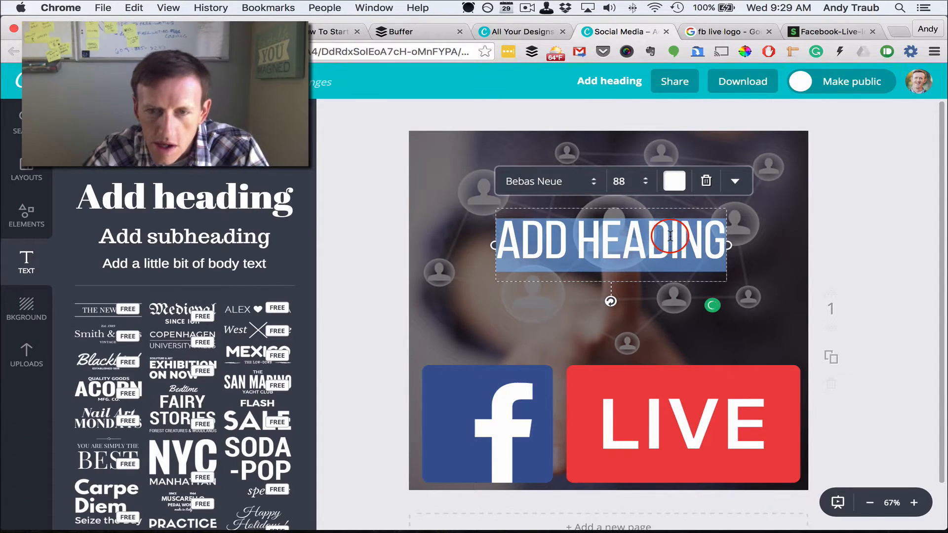
pyautogui.write('HOW TO START A')
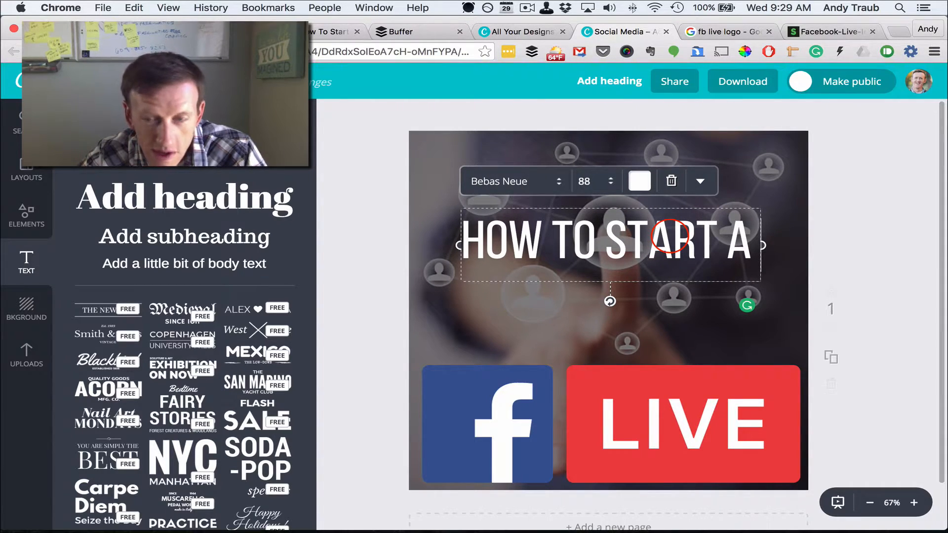
pyautogui.press('Return')
pyautogui.write('SUCCESSFUL')
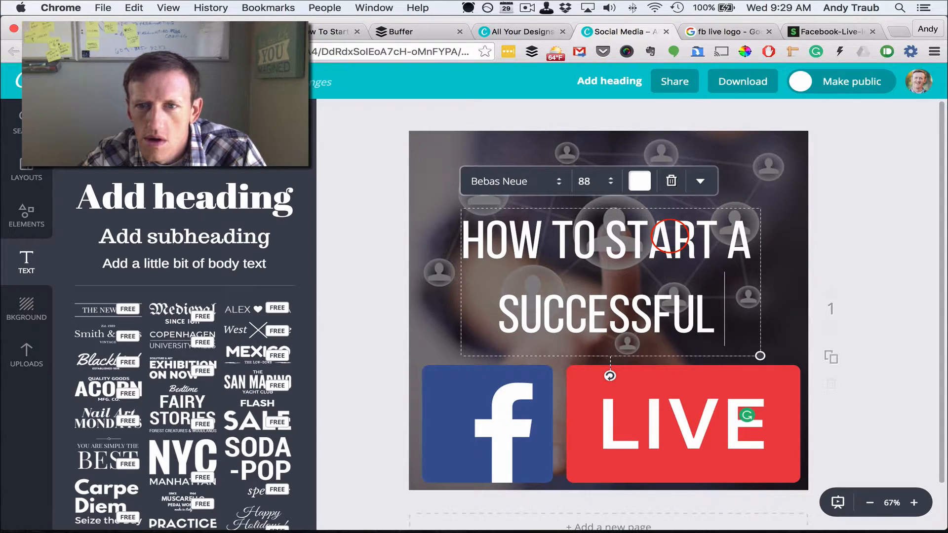
pyautogui.press('Return')
pyautogui.write('MASTERMIND')
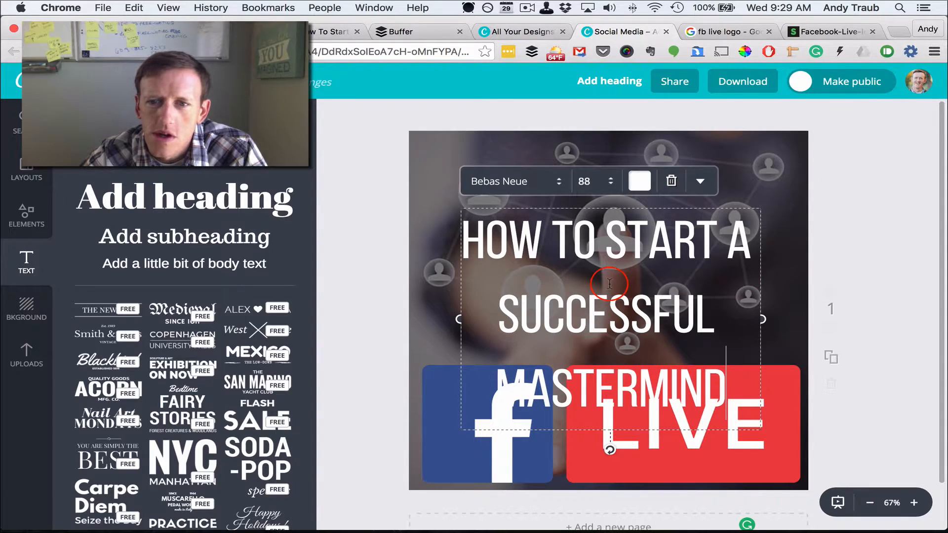
# - Reduce the heading's line height to 0.8 so its three lines sit closer together
pyautogui.click(701, 182)
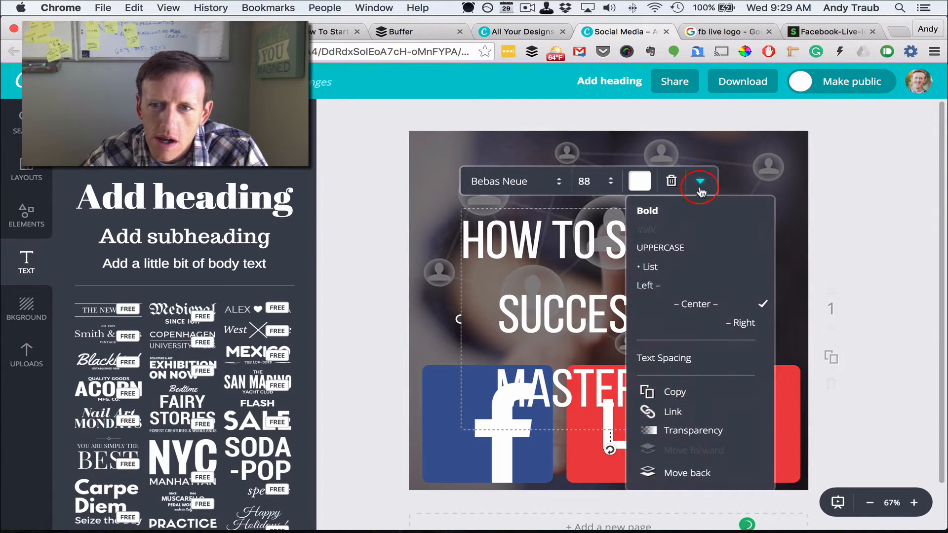
pyautogui.click(681, 360)
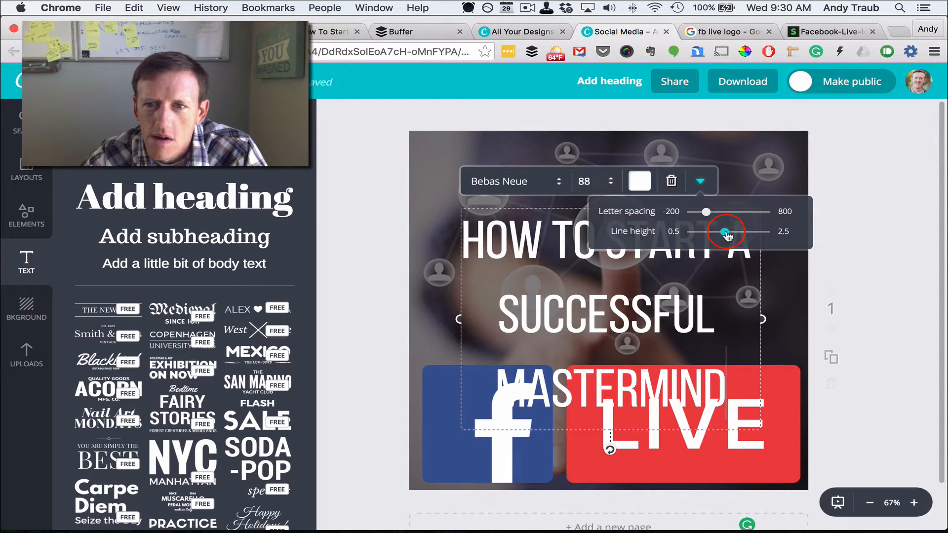
pyautogui.moveTo(725, 236); pyautogui.dragTo(705, 235)
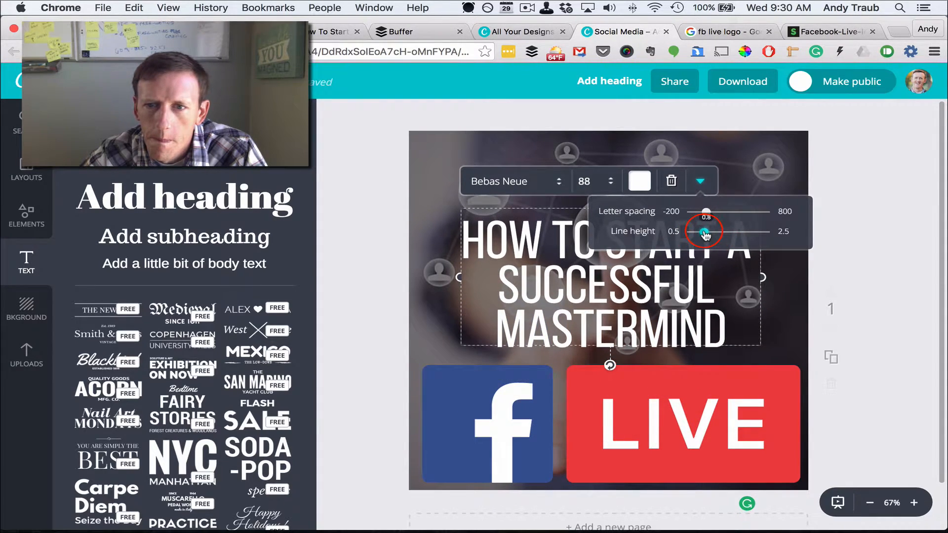
pyautogui.click(887, 250)
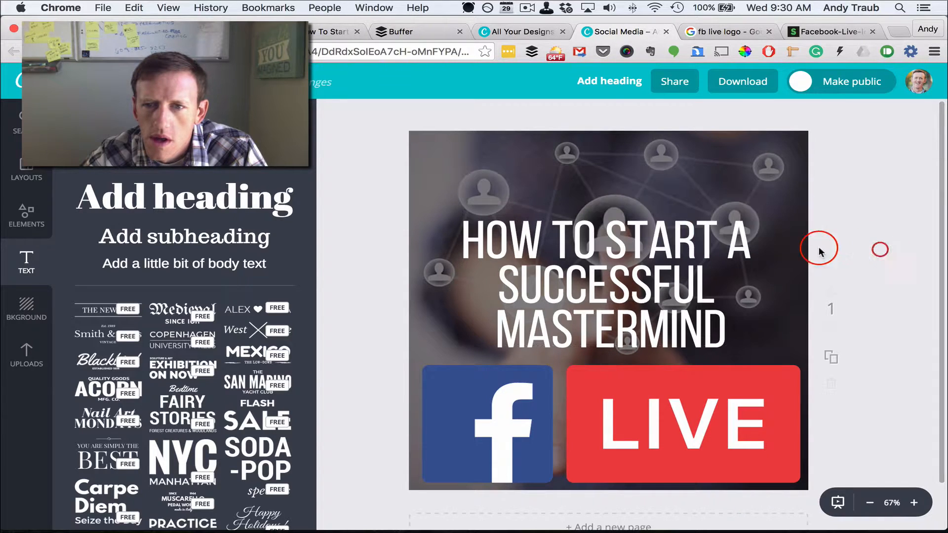
# - Move the three-line heading up near the canvas's upper edge, leaving a small margin above it
pyautogui.moveTo(642, 283); pyautogui.dragTo(643, 211)
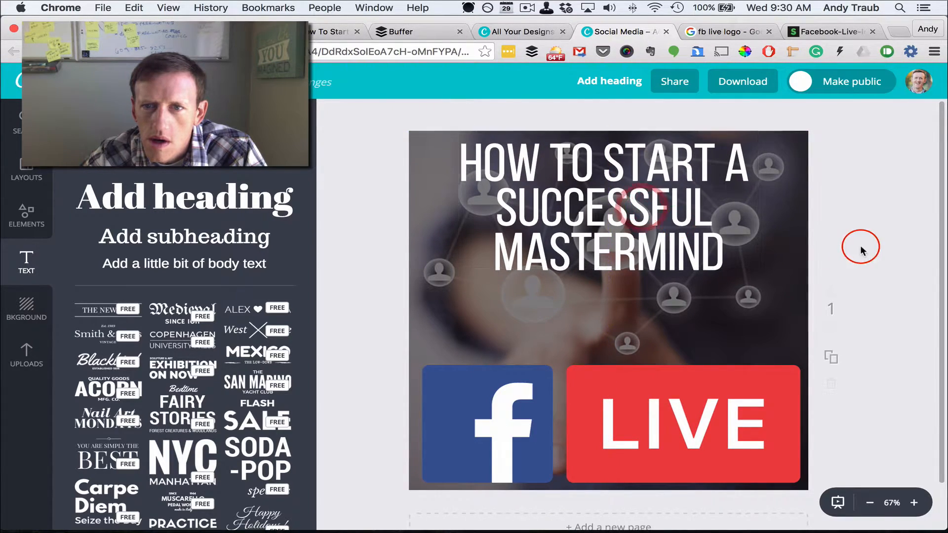
pyautogui.click(881, 262)
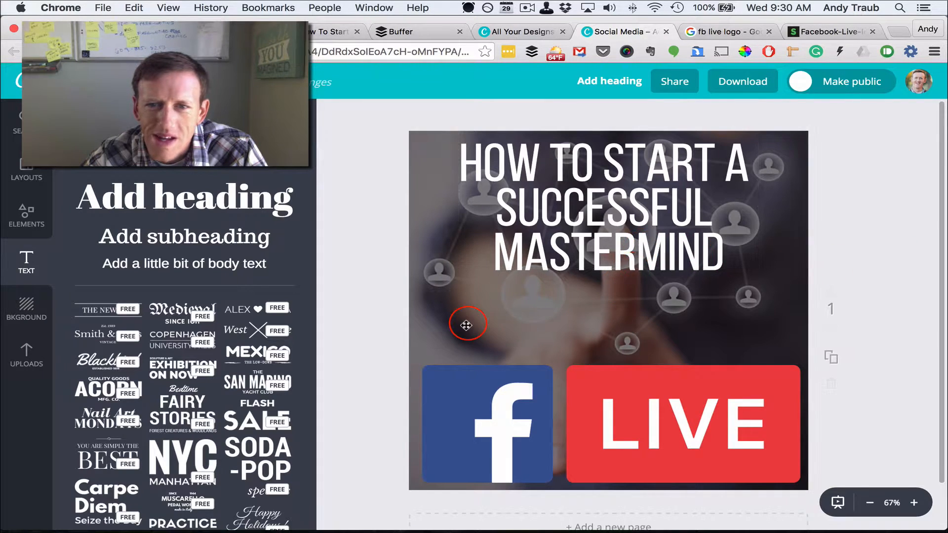
pyautogui.moveTo(567, 247); pyautogui.dragTo(568, 254)
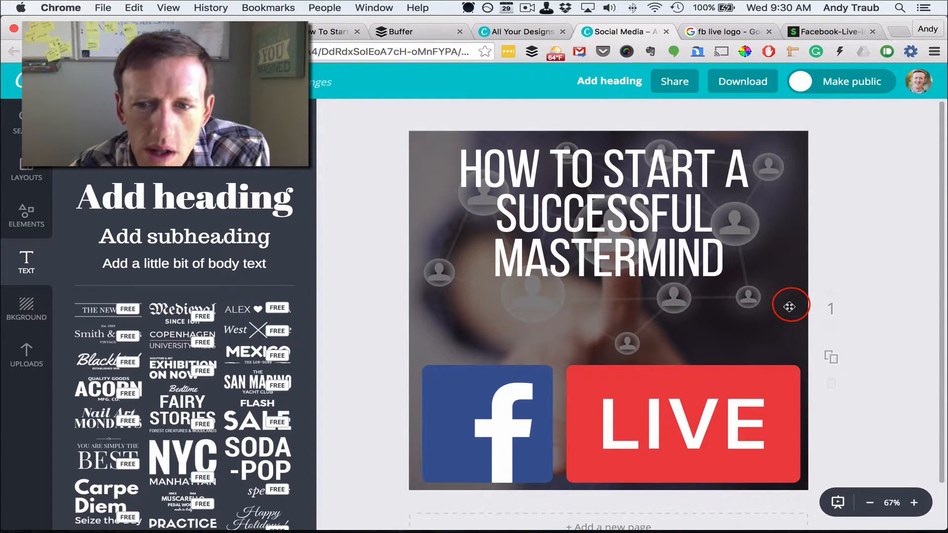
pyautogui.click(611, 346)
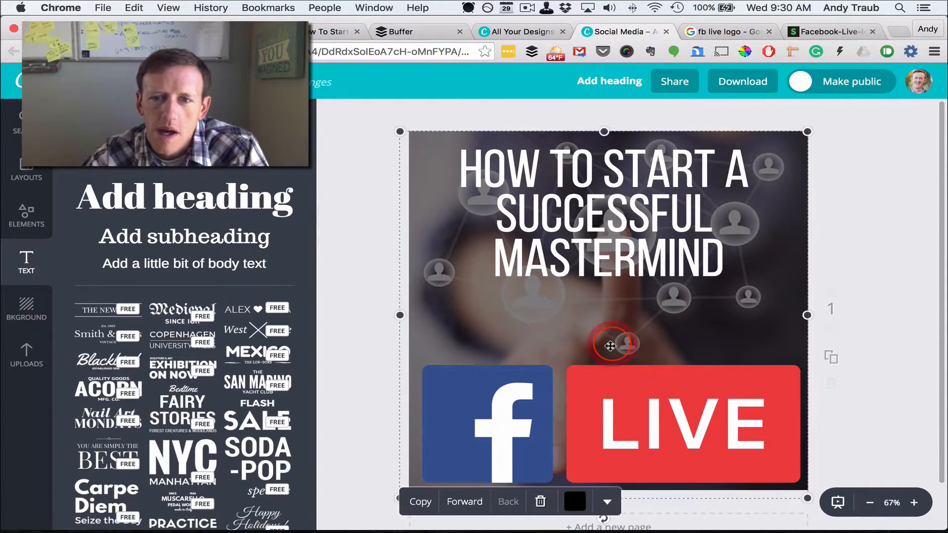
# - Darken the black overlay further by raising its transparency setting to nearly two-thirds of the 0–100 range
pyautogui.click(607, 501)
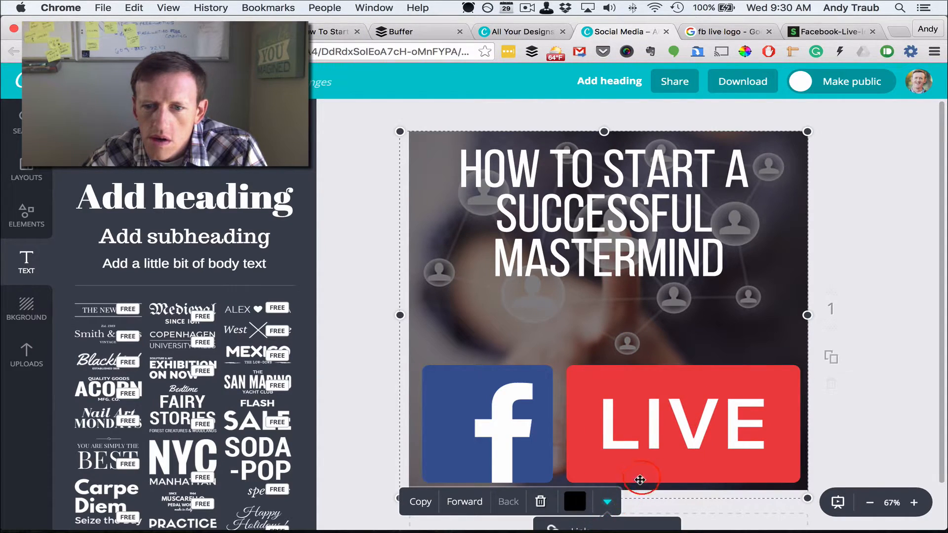
pyautogui.scroll(-2, 639, 481)
pyautogui.click(609, 504)
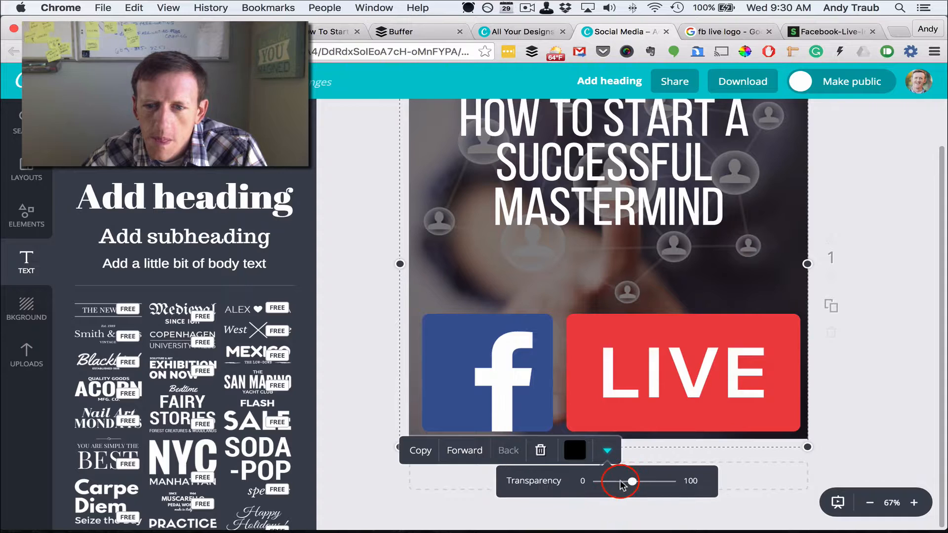
pyautogui.click(633, 482)
pyautogui.moveTo(634, 486); pyautogui.dragTo(646, 487)
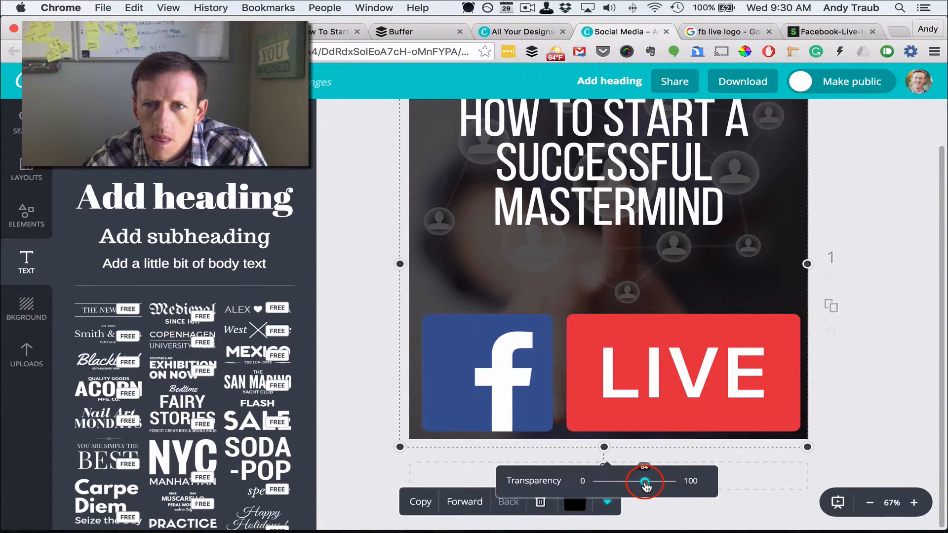
pyautogui.click(881, 350)
pyautogui.scroll(2, 884, 349)
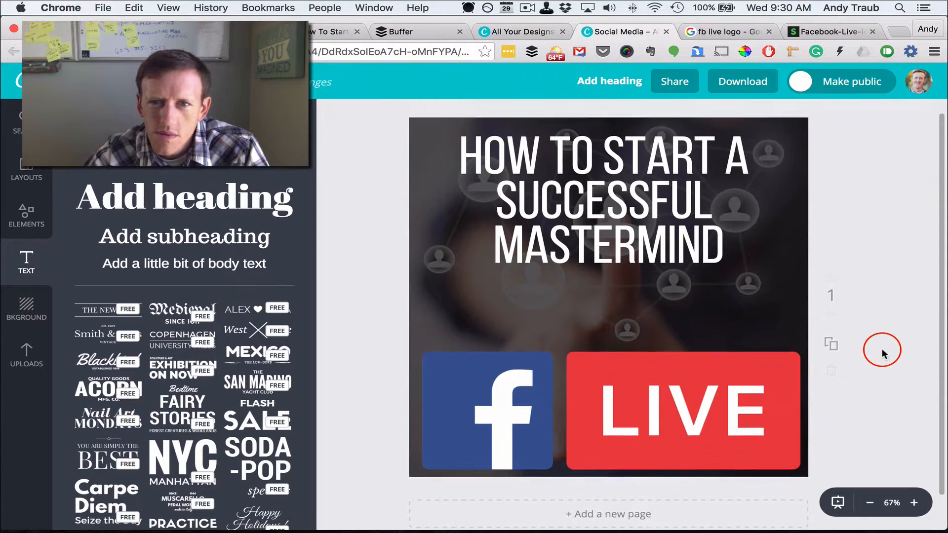
# - Move the Facebook Live logo up to just beneath the heading, and nudge the heading slightly higher
pyautogui.click(598, 408)
pyautogui.moveTo(614, 402); pyautogui.dragTo(621, 329)
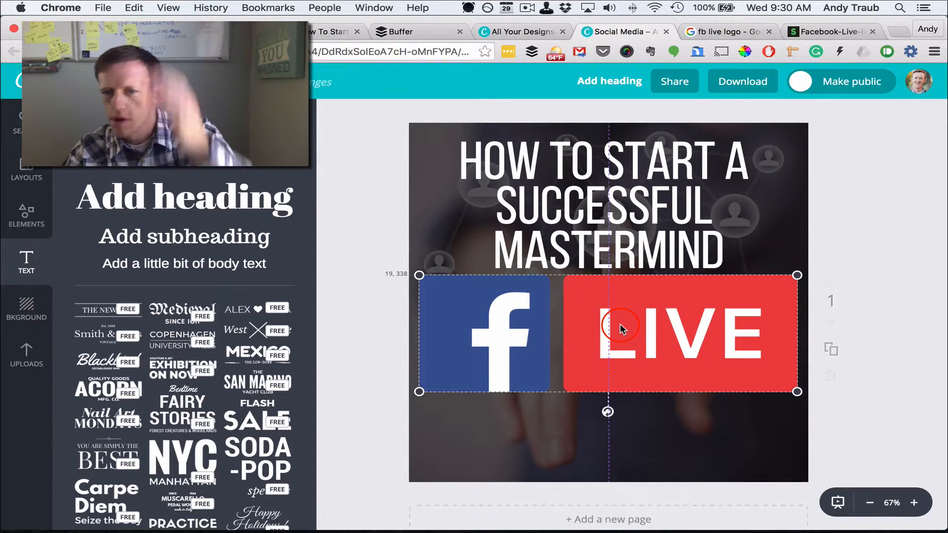
pyautogui.moveTo(620, 324); pyautogui.dragTo(621, 324)
pyautogui.click(651, 452)
pyautogui.moveTo(609, 203); pyautogui.dragTo(608, 201)
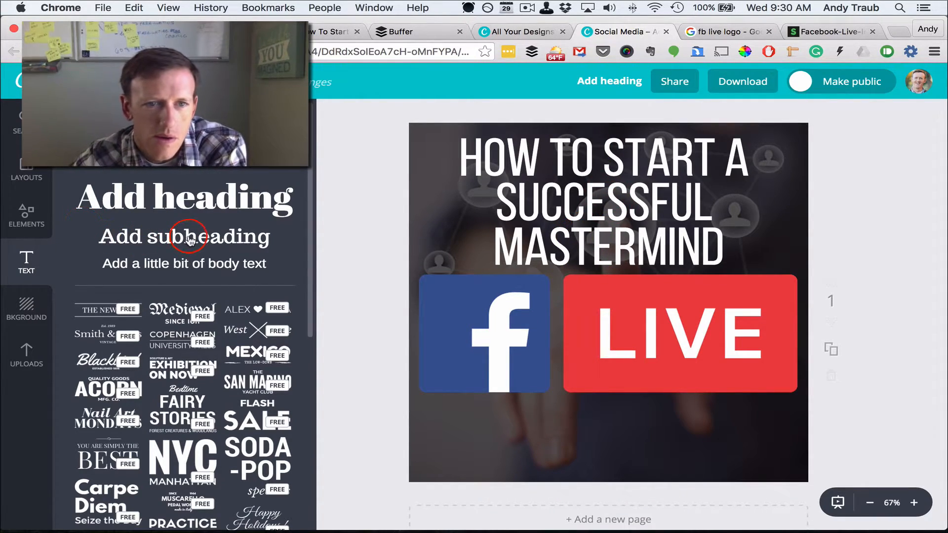
# - Duplicate the three-line heading and place the copy directly below the Facebook Live logo
pyautogui.click(621, 227)
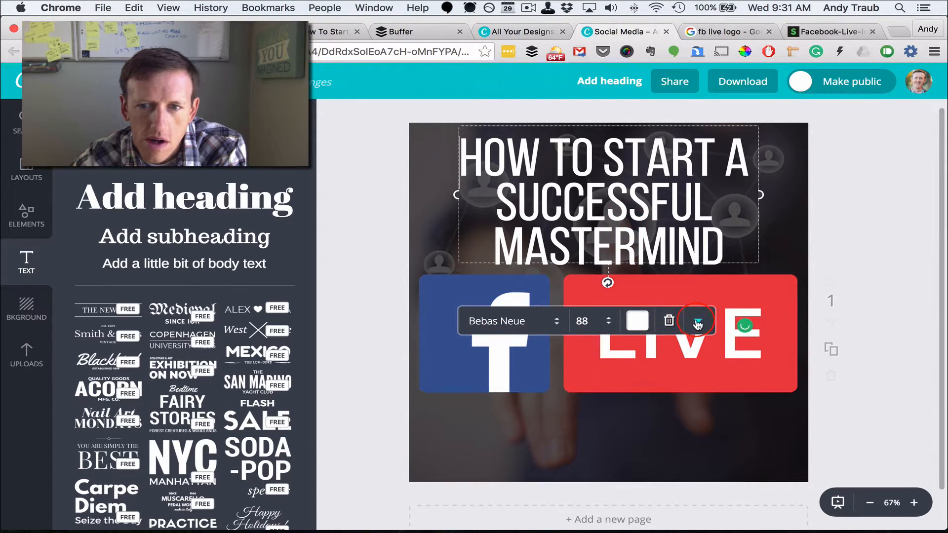
pyautogui.click(697, 322)
pyautogui.scroll(-3, 676, 372)
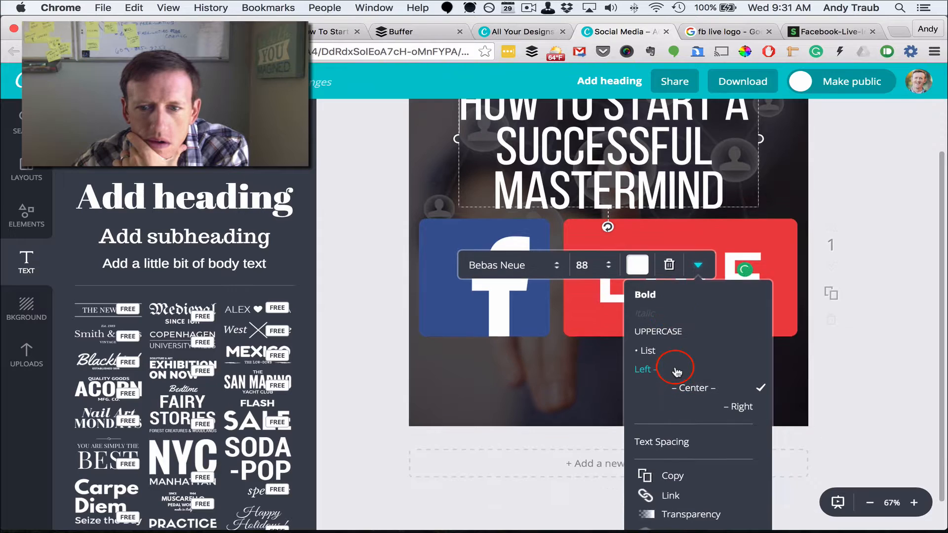
pyautogui.click(669, 435)
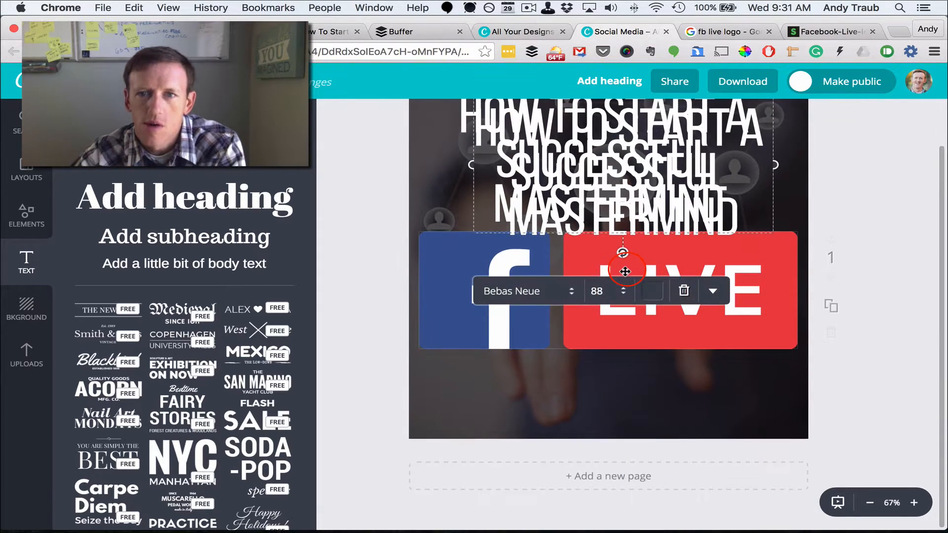
pyautogui.click(889, 226)
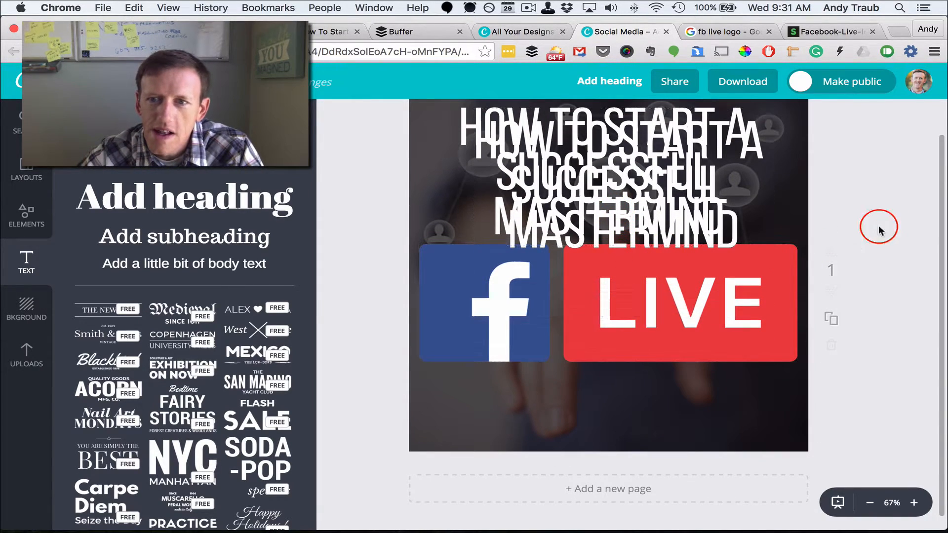
pyautogui.moveTo(692, 183); pyautogui.dragTo(689, 440)
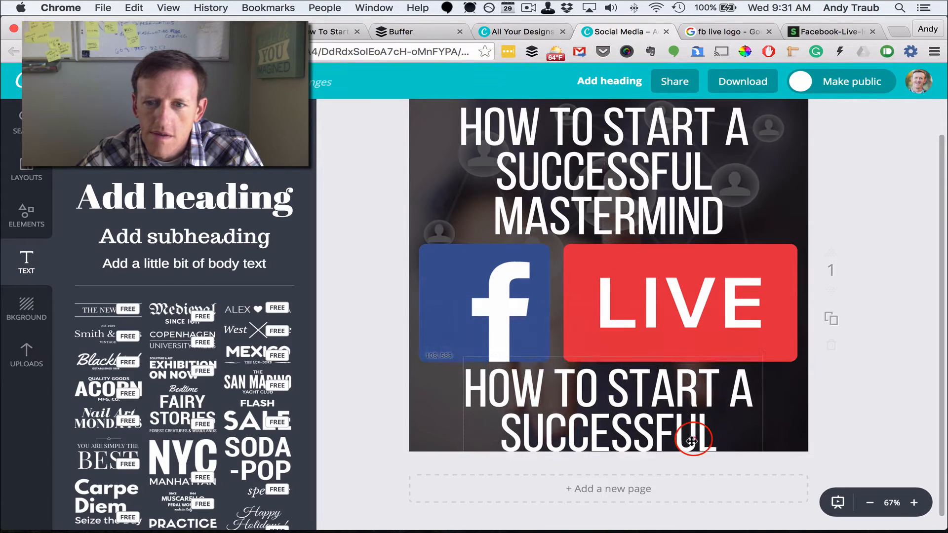
# - Replace all the text in the heading copy below the logo with "6/29 3:30PM CENTRAL"
pyautogui.doubleClick(664, 427)
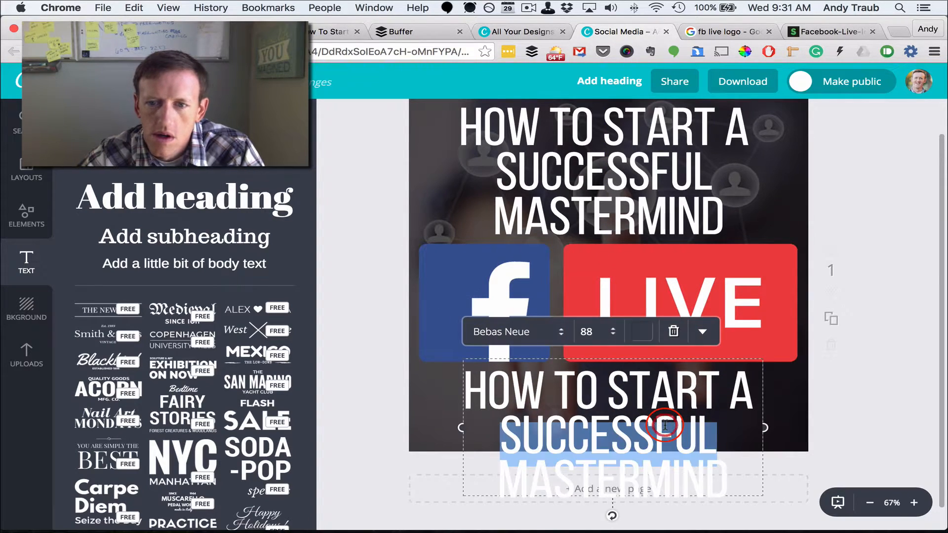
pyautogui.press('BackSpace')
pyautogui.press('BackSpace')
pyautogui.press('BackSpace')
pyautogui.press('BackSpace')
pyautogui.press('BackSpace')
pyautogui.press('BackSpace')
pyautogui.press('BackSpace')
pyautogui.press('BackSpace')
pyautogui.press('BackSpace')
pyautogui.press('BackSpace')
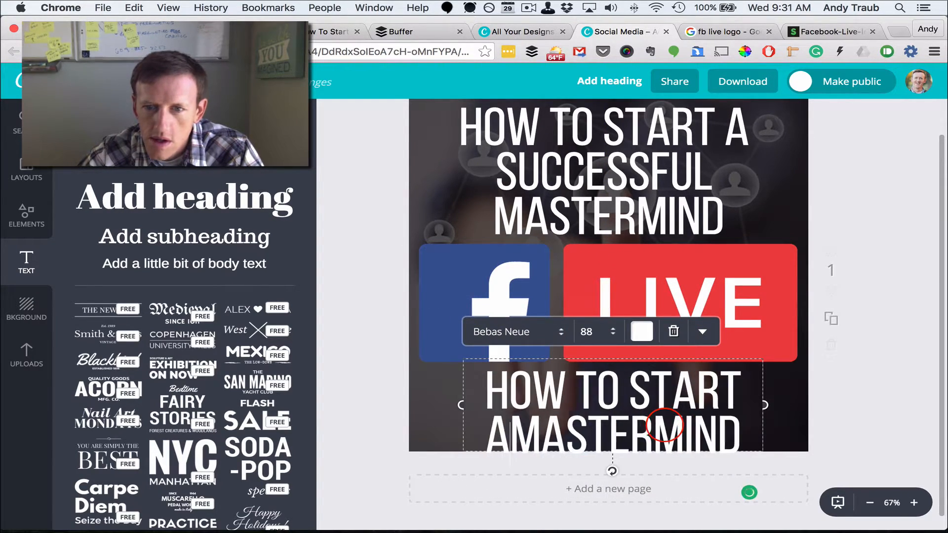
pyautogui.press('BackSpace')
pyautogui.press('BackSpace')
pyautogui.press('BackSpace')
pyautogui.press('BackSpace')
pyautogui.press('BackSpace')
pyautogui.press('BackSpace')
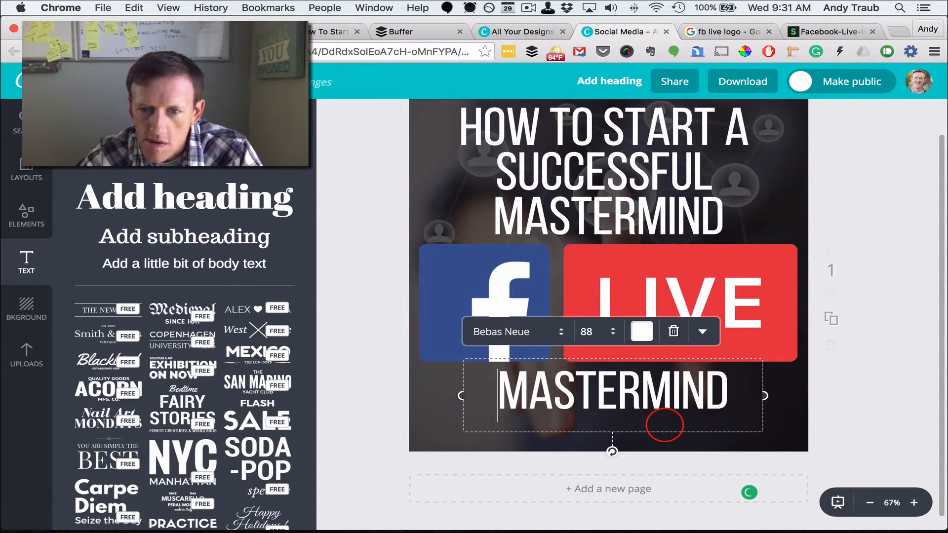
pyautogui.doubleClick(664, 425)
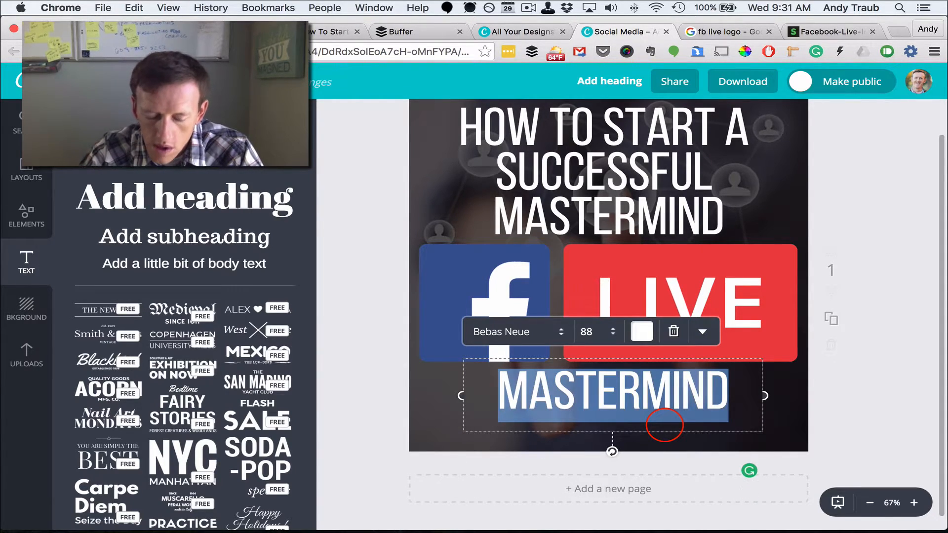
pyautogui.write('33:')
pyautogui.press('BackSpace')
pyautogui.press('BackSpace')
pyautogui.write(':30')
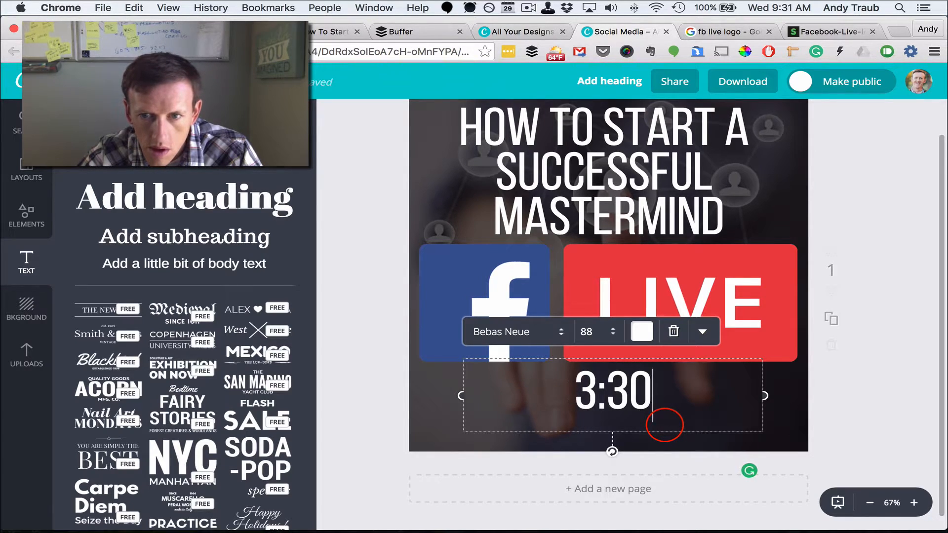
pyautogui.write('PM CENTRAL')
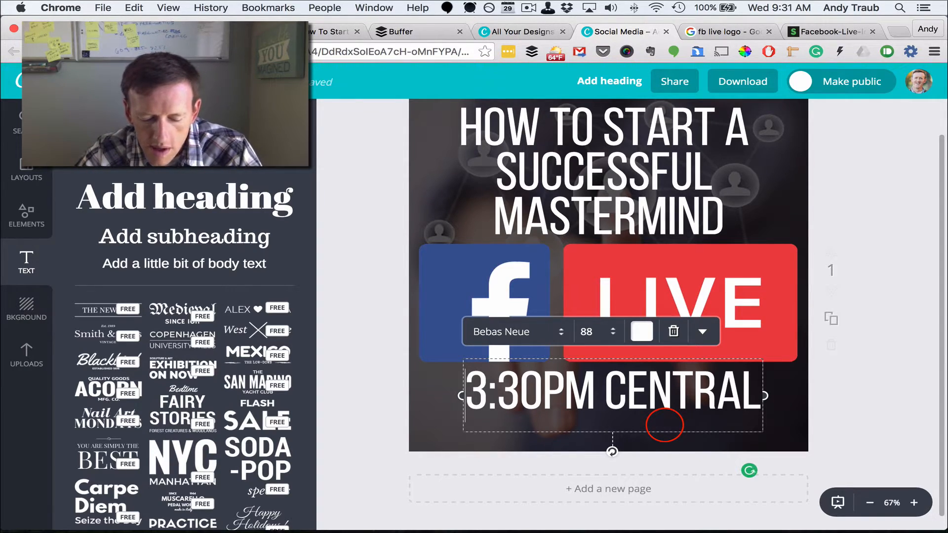
pyautogui.write('6/29')
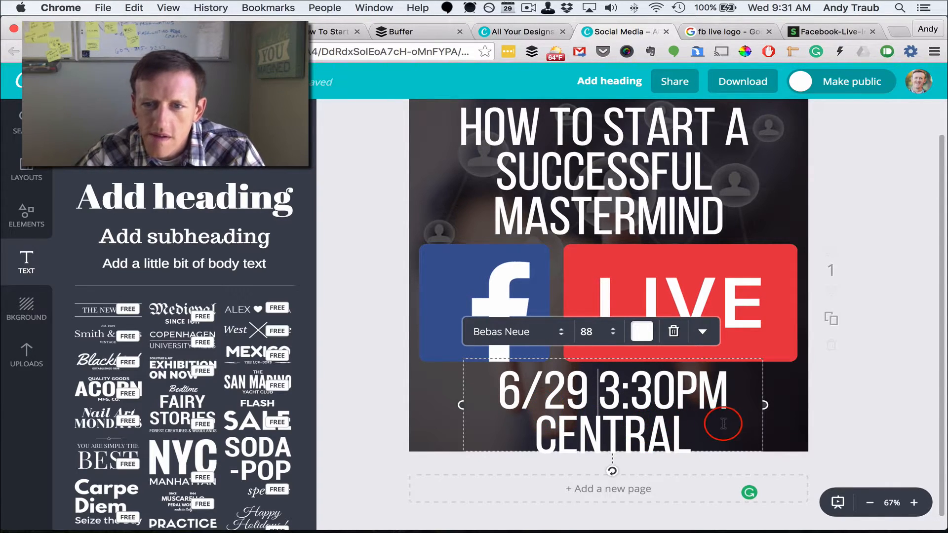
# - Widen the date-and-time text box on both sides to the canvas's full width so its text fits on one line
pyautogui.moveTo(461, 406); pyautogui.dragTo(402, 402)
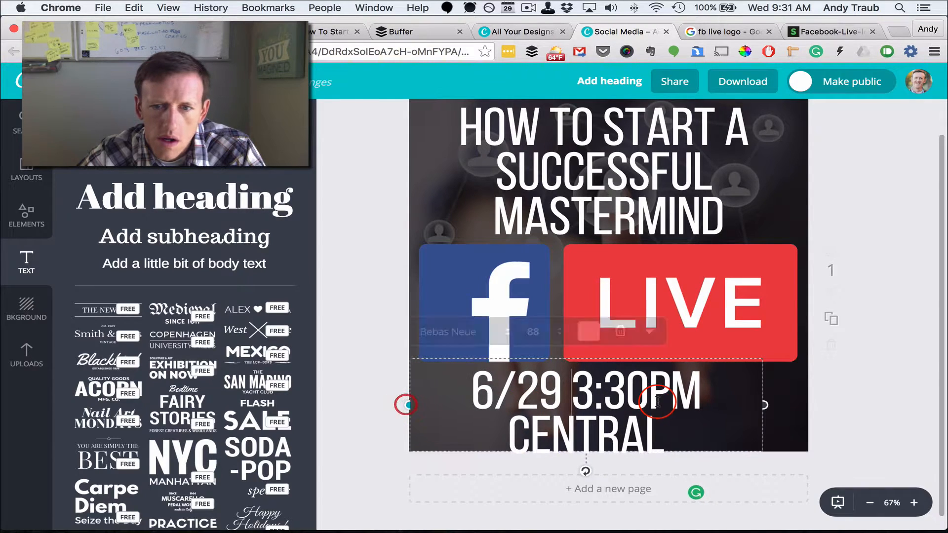
pyautogui.moveTo(766, 405); pyautogui.dragTo(809, 398)
pyautogui.click(667, 410)
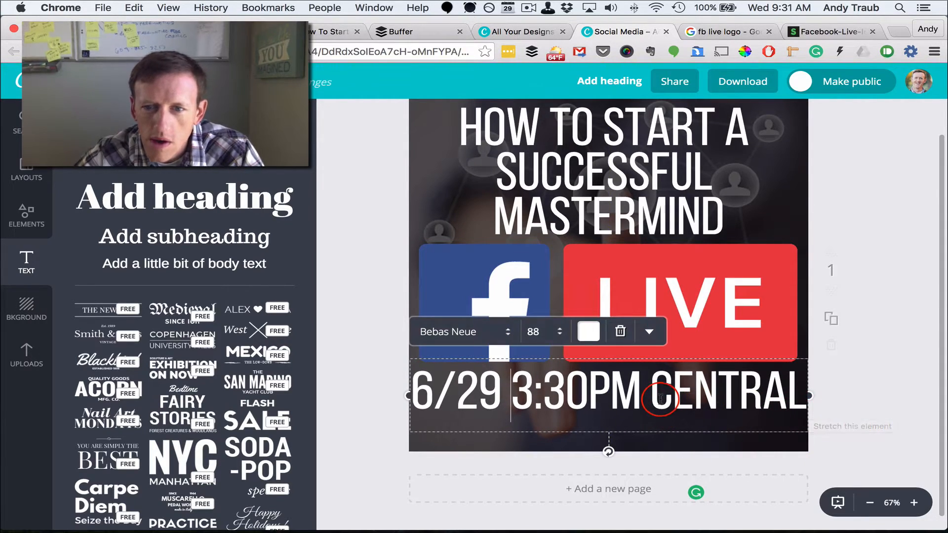
# - Set the date-and-time line's font size to 80 and move it slightly farther below the logo
pyautogui.click(538, 332)
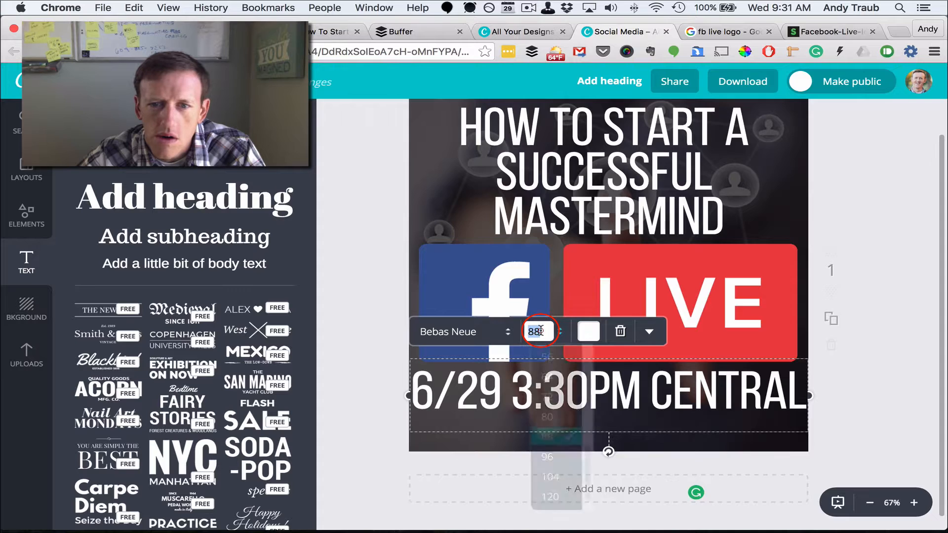
pyautogui.click(566, 417)
pyautogui.click(888, 364)
pyautogui.moveTo(670, 387); pyautogui.dragTo(662, 399)
# - Insert "@" between the date and the time in the date-and-time line
pyautogui.click(535, 404)
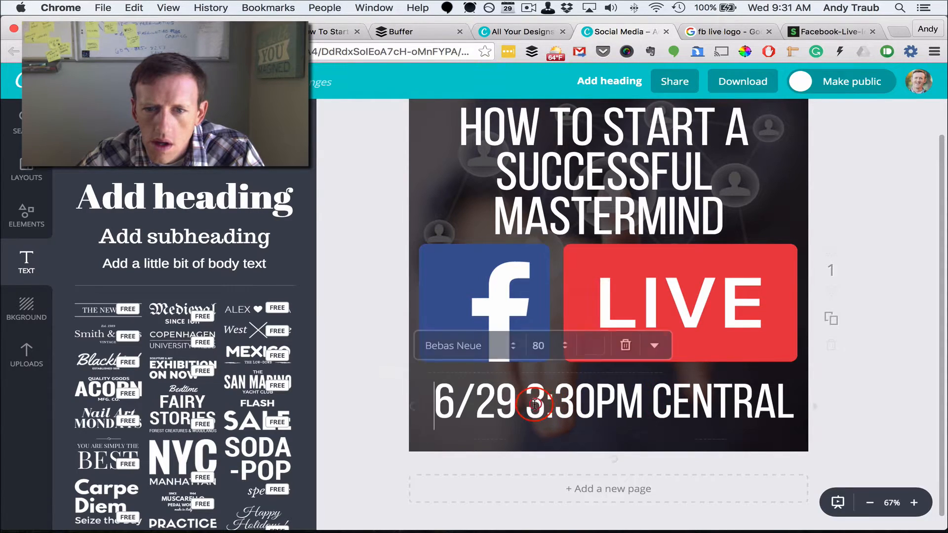
pyautogui.click(530, 404)
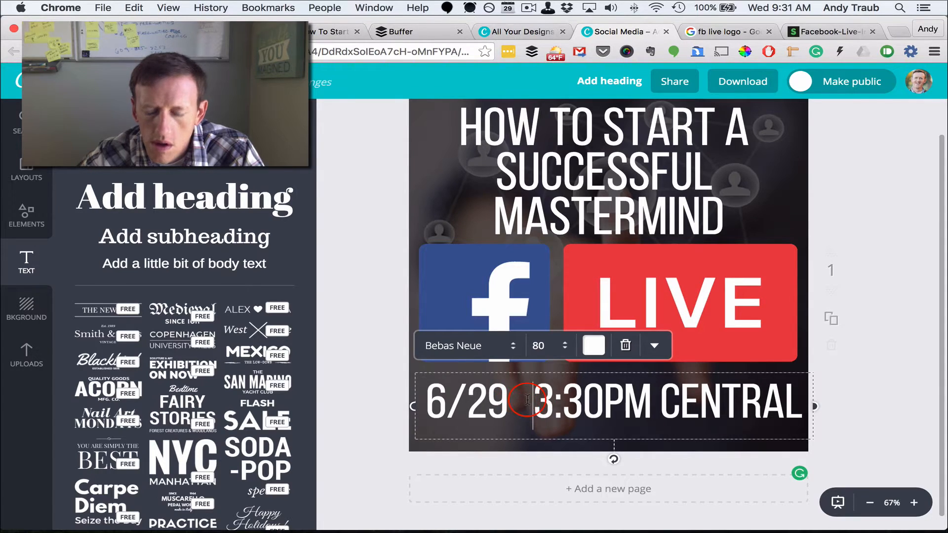
pyautogui.press('BackSpace')
pyautogui.press('BackSpace')
pyautogui.write('@')
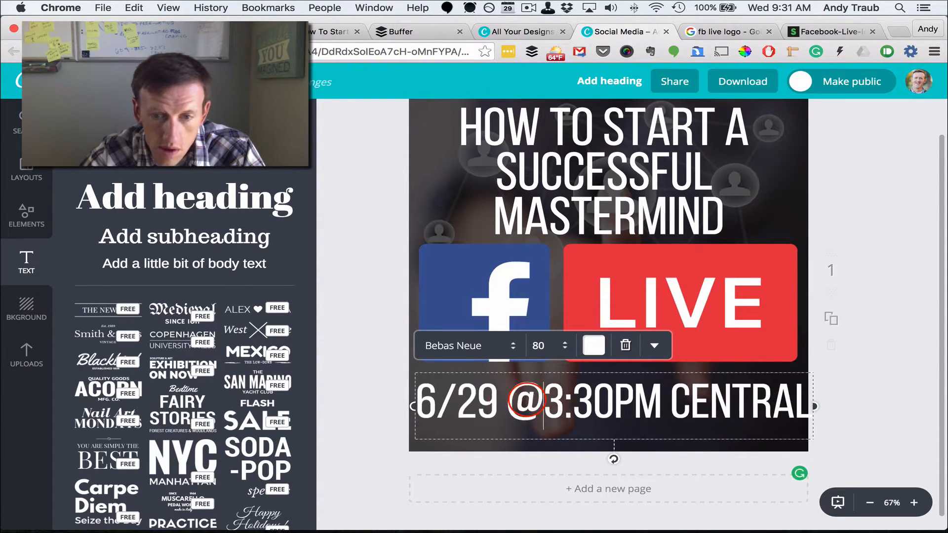
# - Replace "CENTRAL" with "CT" so the line reads "6/29 @ 3:30PM CT"
pyautogui.click(761, 398)
pyautogui.write('CTC')
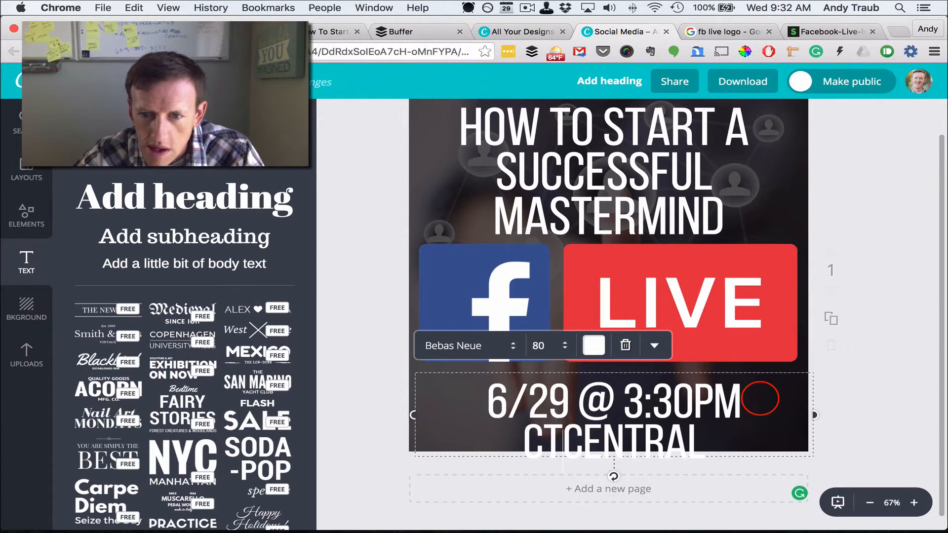
pyautogui.press('Delete')
pyautogui.press('Delete')
pyautogui.press('Delete')
pyautogui.press('Delete')
pyautogui.press('Delete')
pyautogui.press('Delete')
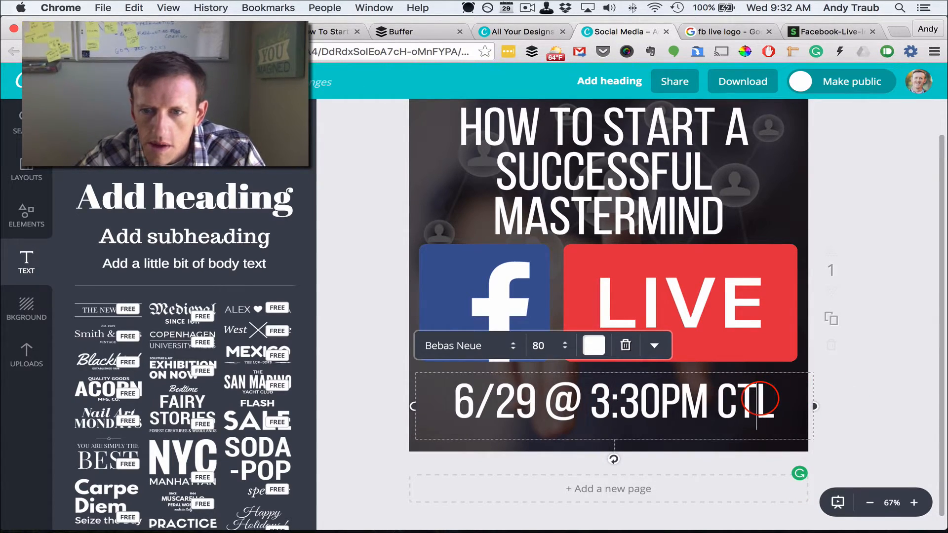
pyautogui.press('Delete')
pyautogui.click(861, 350)
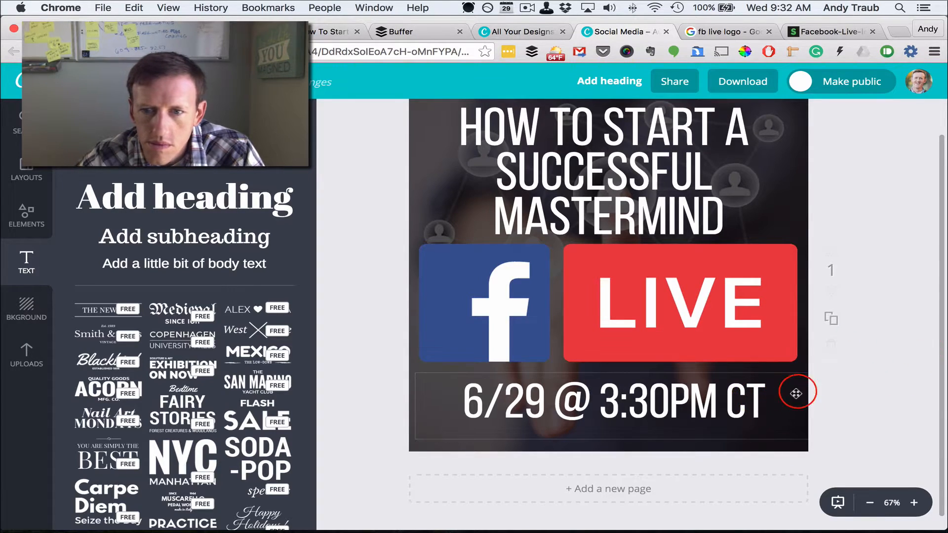
# - Rearrange the design so the Facebook Live logo sits above the heading, with the date-and-time line at the canvas's lower edge
pyautogui.scroll(1, 885, 306)
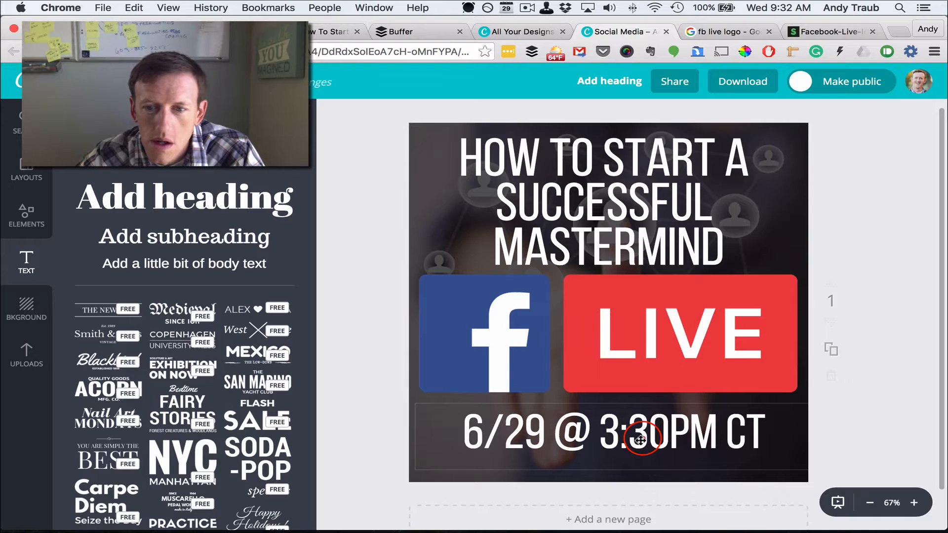
pyautogui.moveTo(640, 439); pyautogui.dragTo(641, 465)
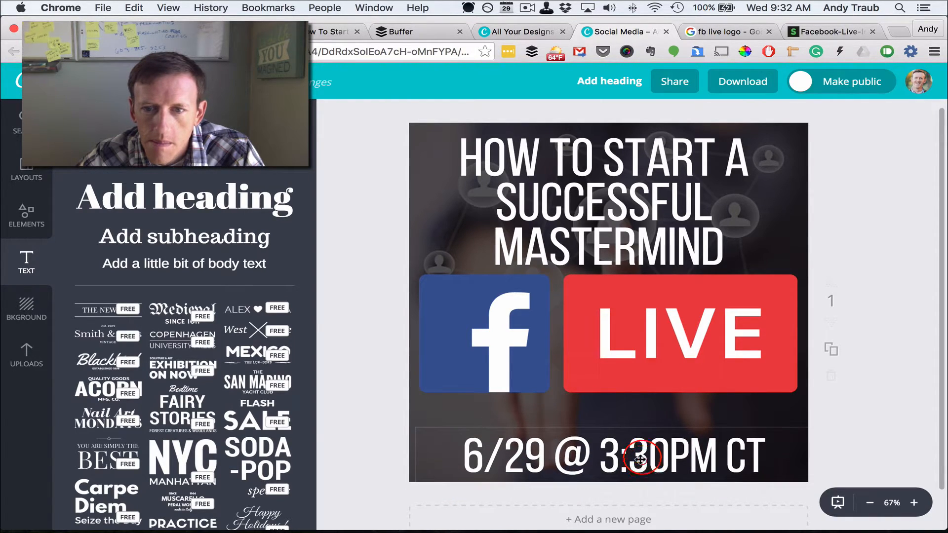
pyautogui.moveTo(631, 339); pyautogui.dragTo(631, 375)
pyautogui.moveTo(613, 218); pyautogui.dragTo(616, 335)
pyautogui.moveTo(784, 340); pyautogui.dragTo(787, 202)
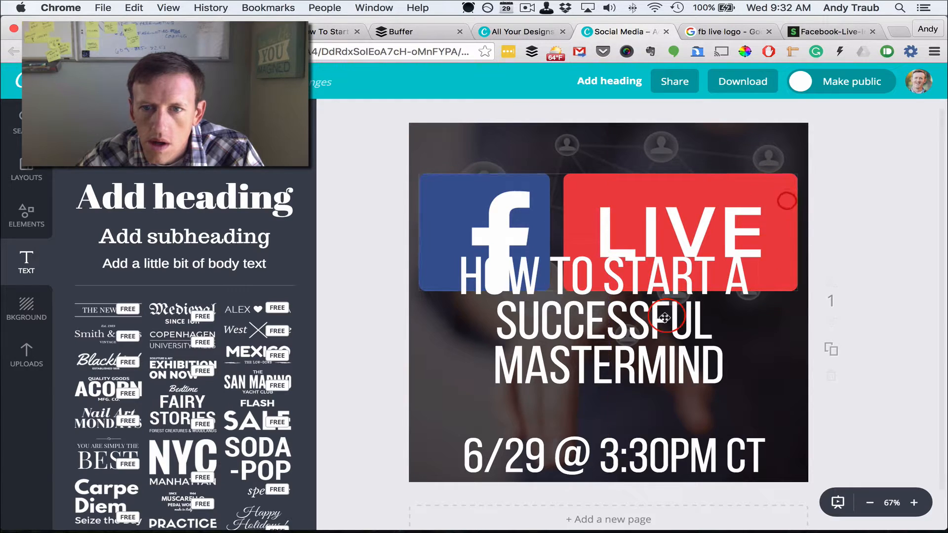
pyautogui.moveTo(654, 333); pyautogui.dragTo(655, 367)
# - Duplicate the "6/29 @ 3:30PM CT" text line and deselect the copy
pyautogui.click(670, 455)
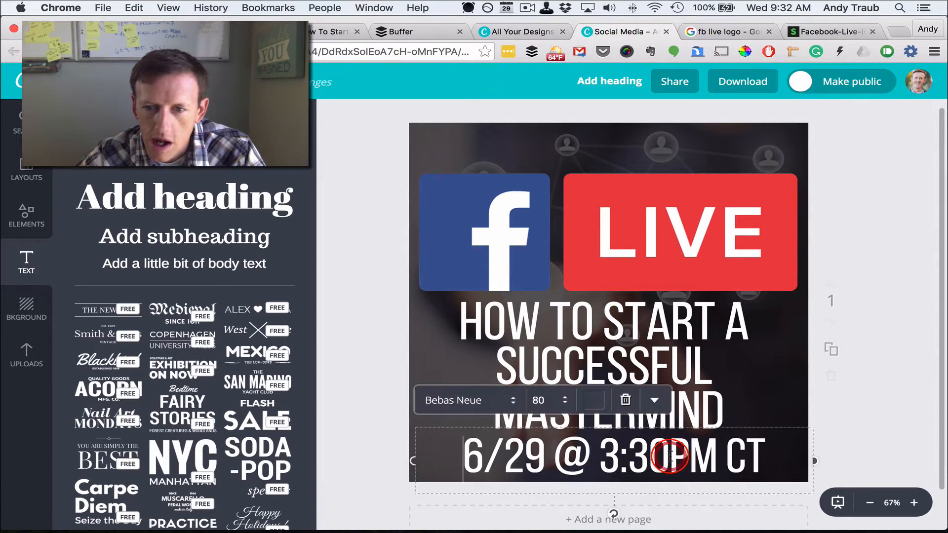
pyautogui.click(655, 402)
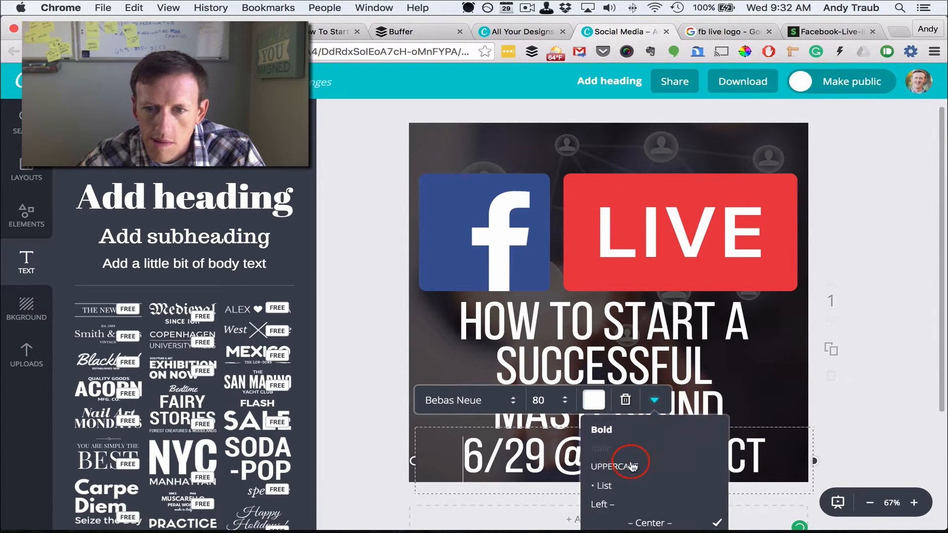
pyautogui.scroll(-5, 631, 465)
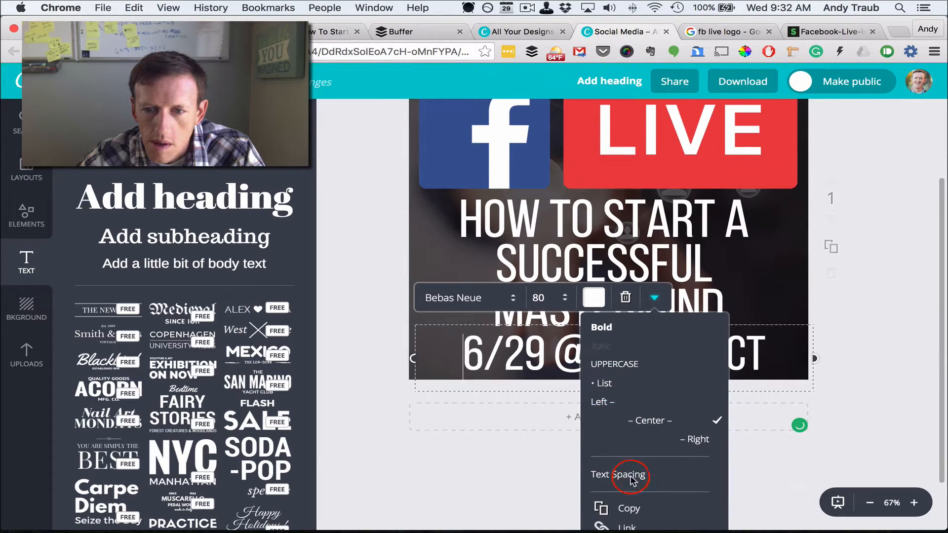
pyautogui.click(631, 510)
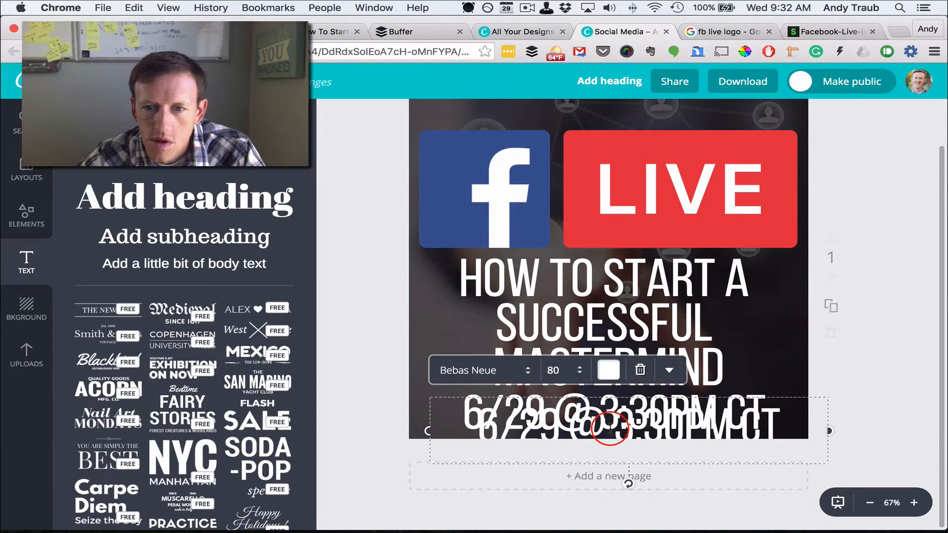
pyautogui.click(868, 413)
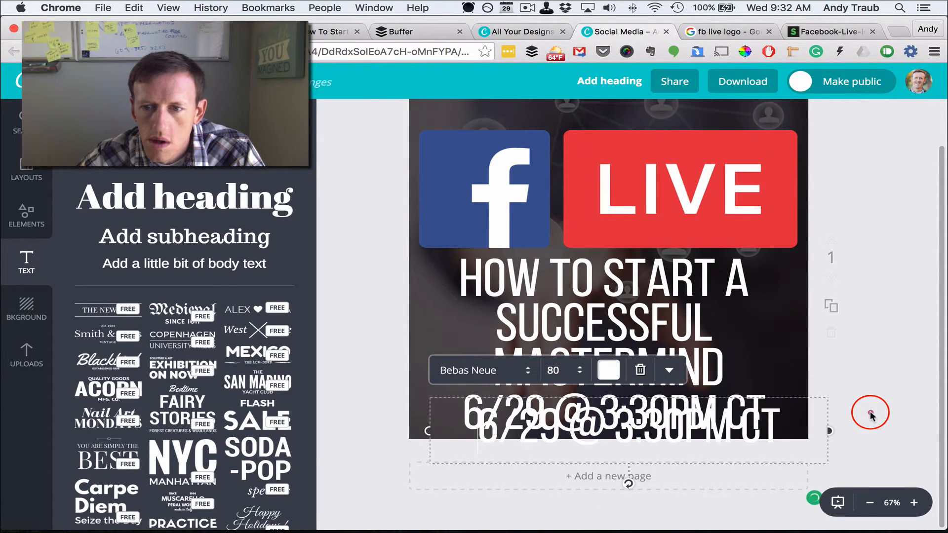
# - Move the duplicated date line above the Facebook Live logo and replace its text with the broadcaster's Facebook page address
pyautogui.moveTo(790, 417); pyautogui.dragTo(793, 111)
pyautogui.scroll(1, 793, 234)
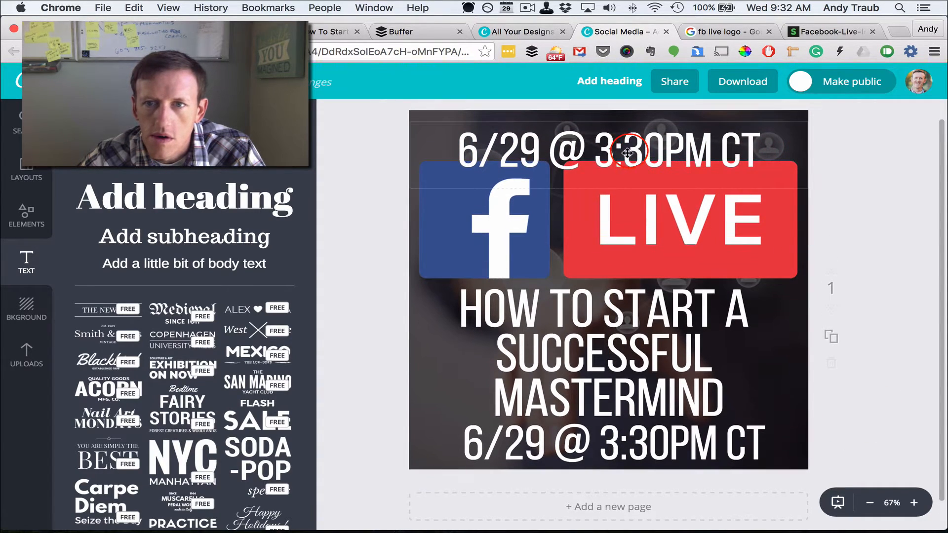
pyautogui.moveTo(628, 141); pyautogui.dragTo(628, 130)
pyautogui.click(629, 130)
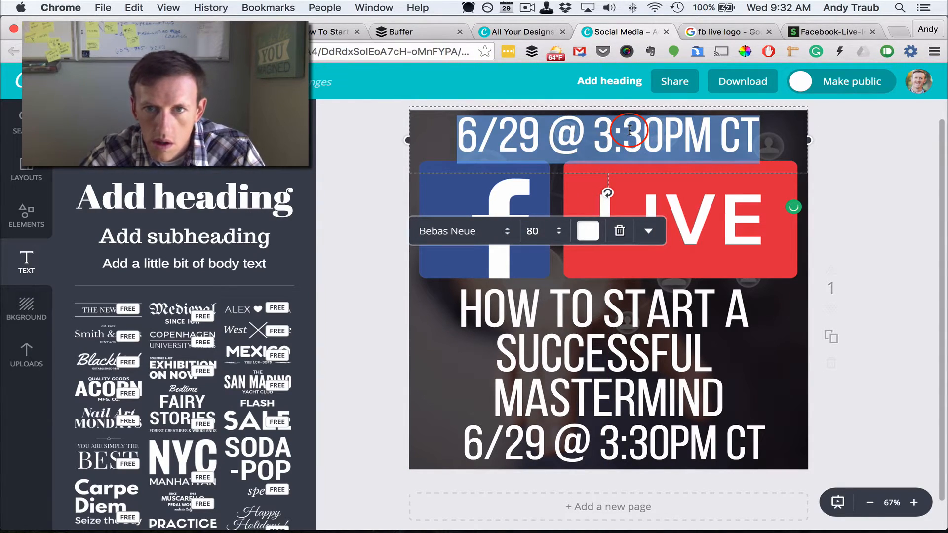
pyautogui.write('facebook.com/')
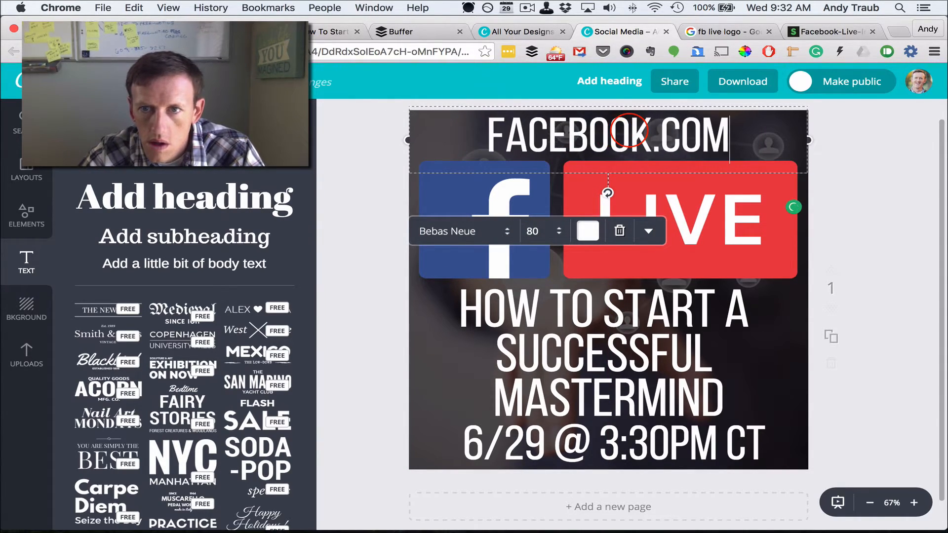
pyautogui.write('andytraubpub')
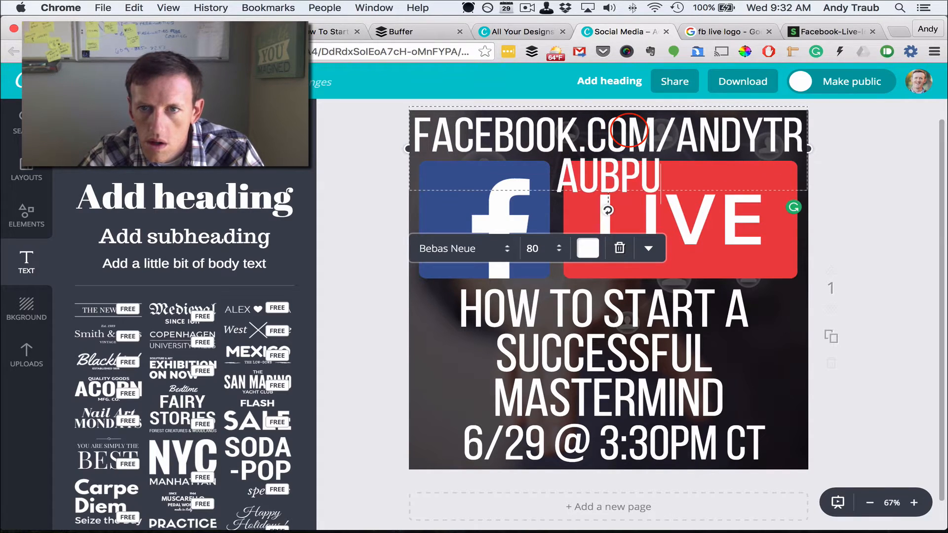
pyautogui.write('lic')
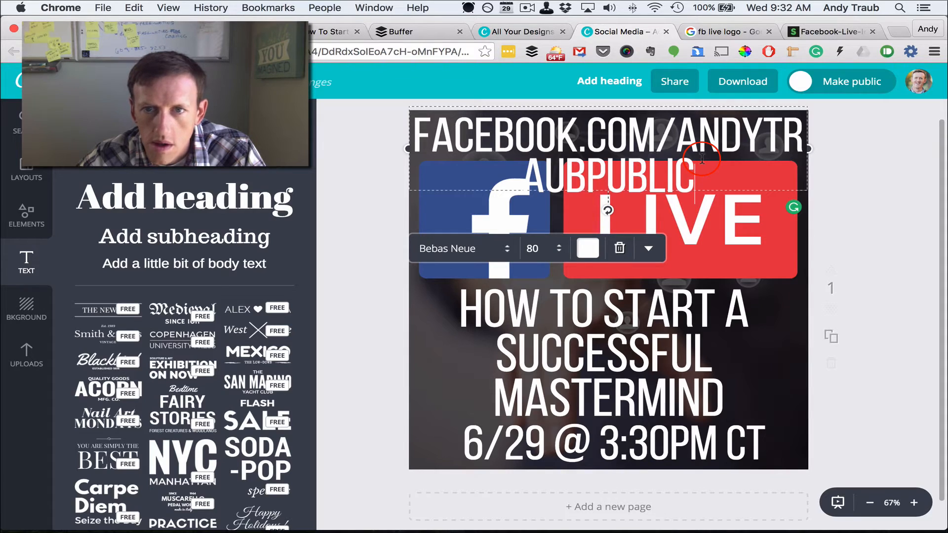
# - Try font sizes 64, 60 and 56 for the Facebook page address line
pyautogui.click(536, 249)
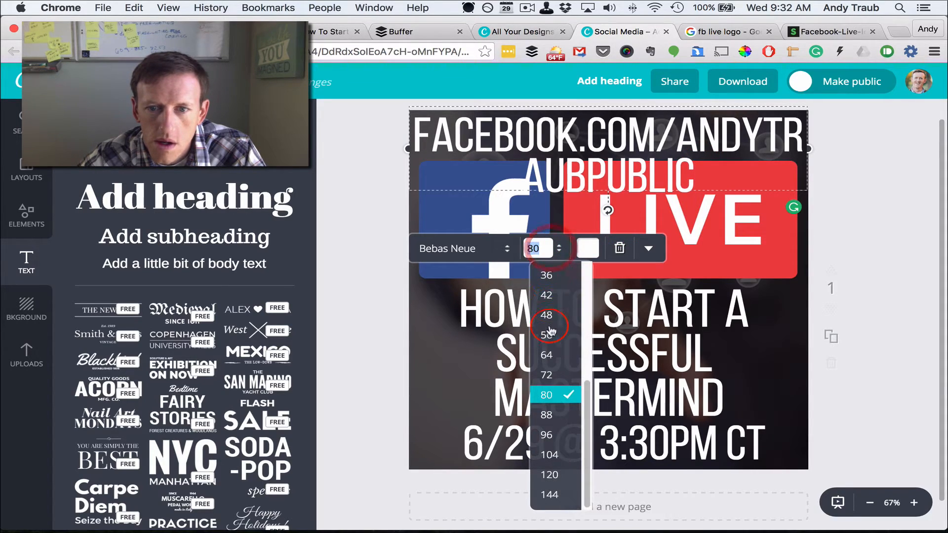
pyautogui.click(547, 357)
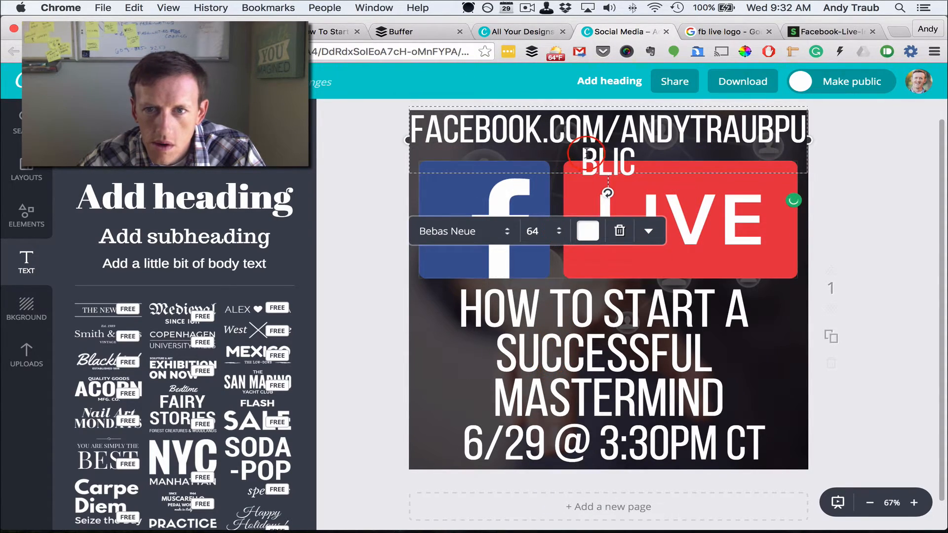
pyautogui.click(535, 228)
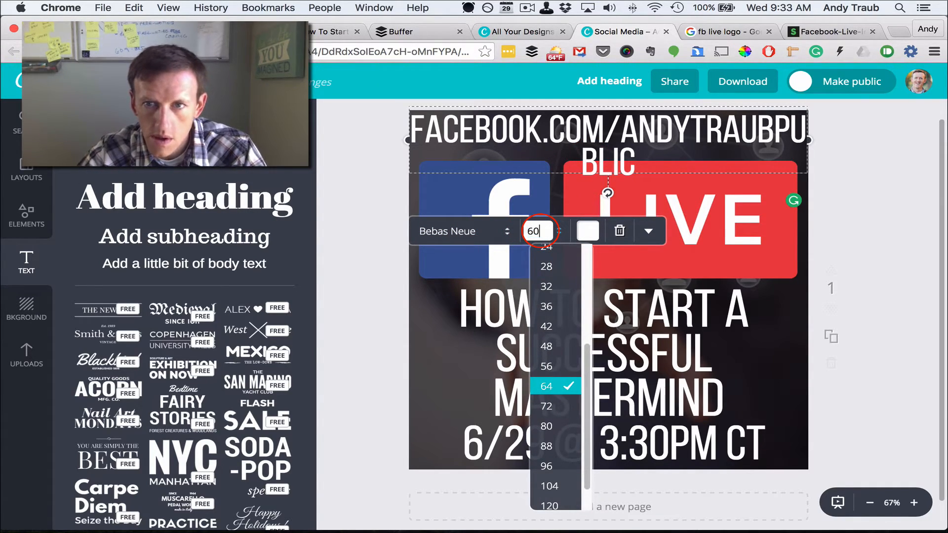
pyautogui.press('Return')
pyautogui.click(538, 231)
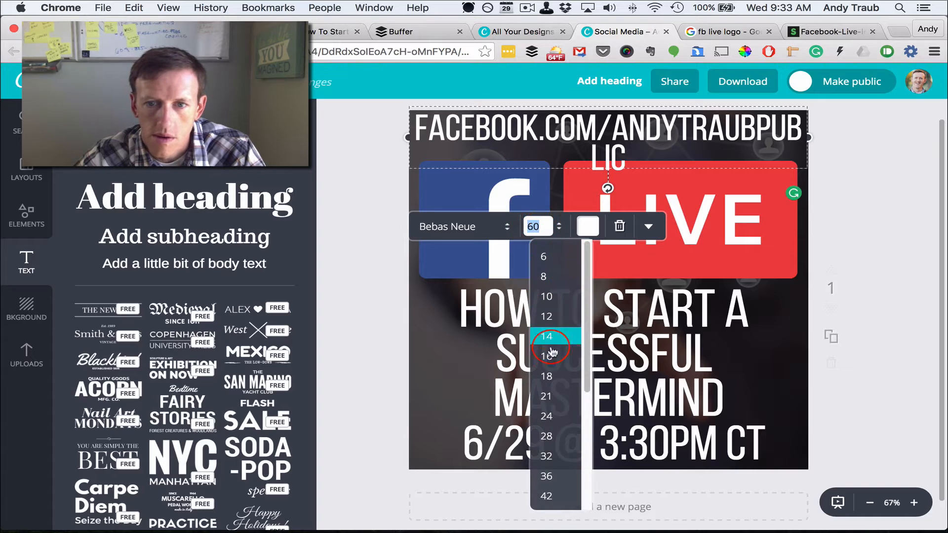
pyautogui.scroll(-2, 558, 489)
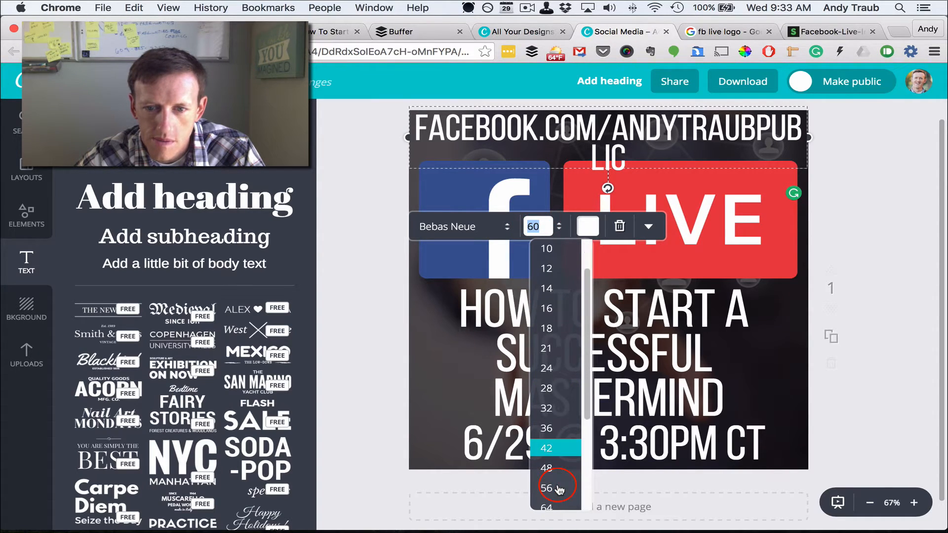
pyautogui.click(557, 484)
pyautogui.click(607, 126)
pyautogui.click(580, 201)
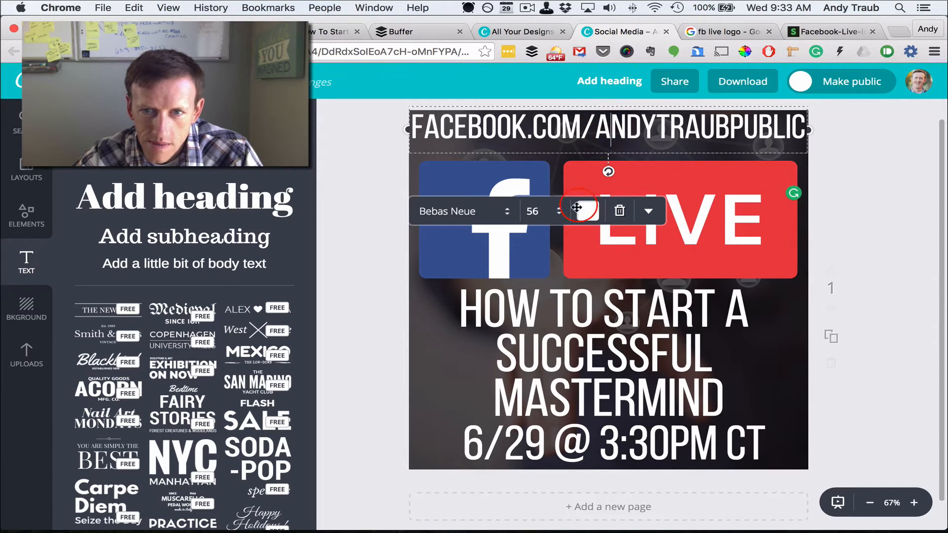
# - Set the page address line's font size to 52 and shift it slightly down toward the logo
pyautogui.click(540, 211)
pyautogui.write('5')
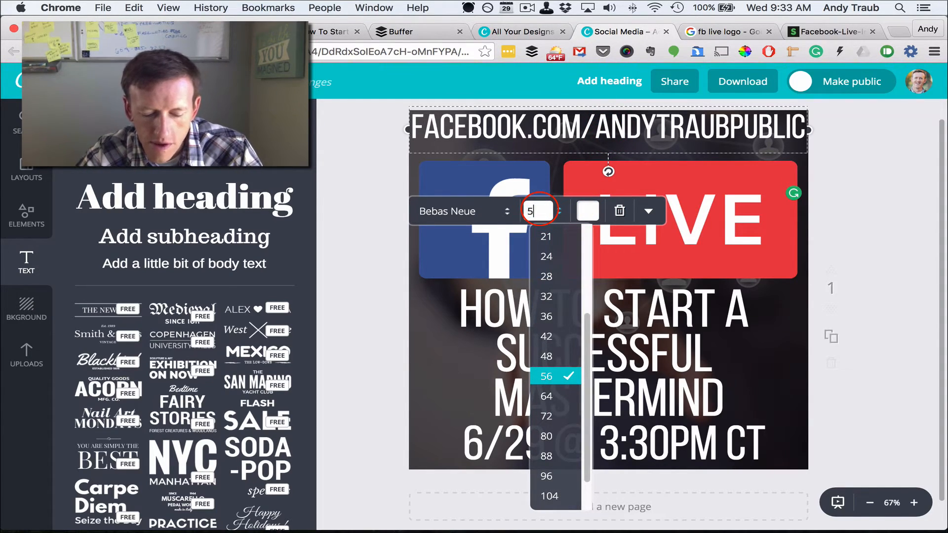
pyautogui.write('2')
pyautogui.press('Return')
pyautogui.click(911, 190)
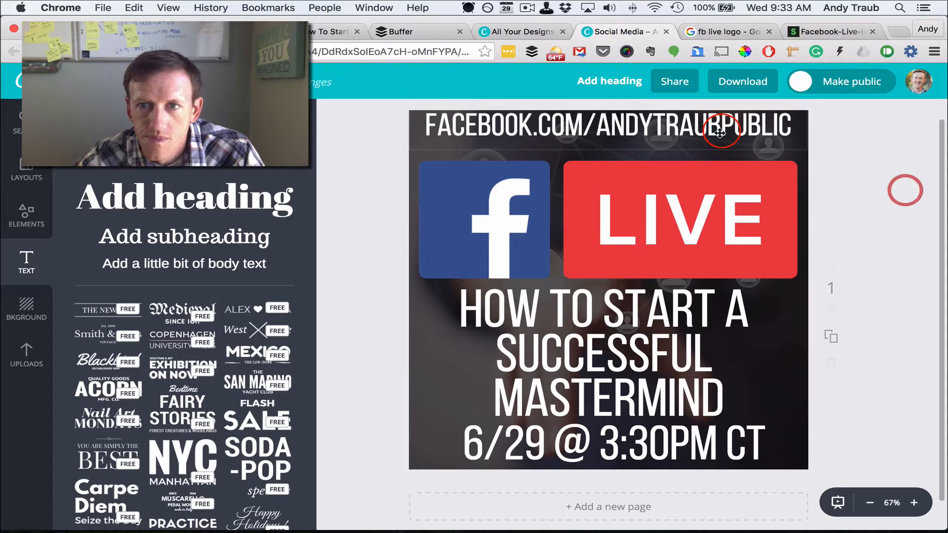
pyautogui.moveTo(704, 130); pyautogui.dragTo(703, 137)
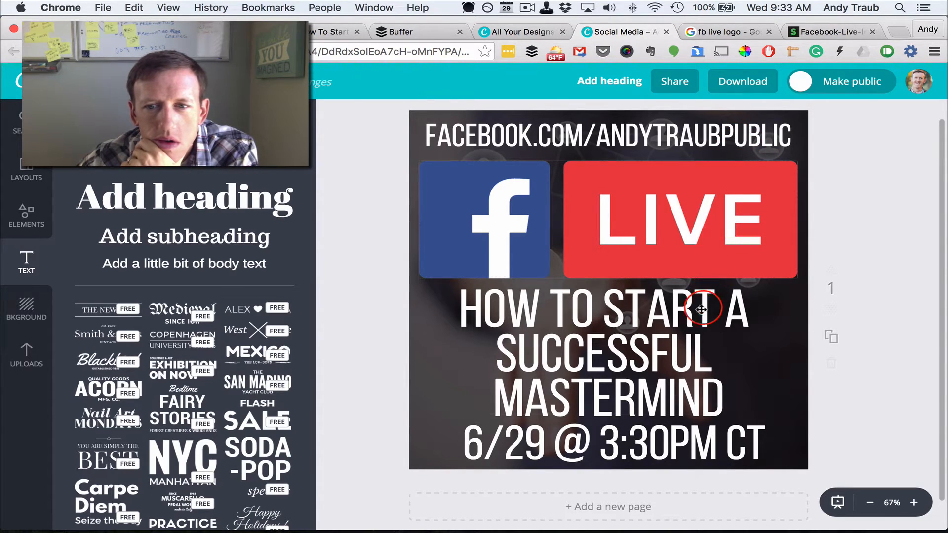
# - Rearrange the design so the heading is uppermost, with the Facebook Live logo below it and the page address directly above the date line
pyautogui.moveTo(677, 252); pyautogui.dragTo(681, 274)
pyautogui.moveTo(648, 343); pyautogui.dragTo(644, 208)
pyautogui.moveTo(681, 127); pyautogui.dragTo(681, 393)
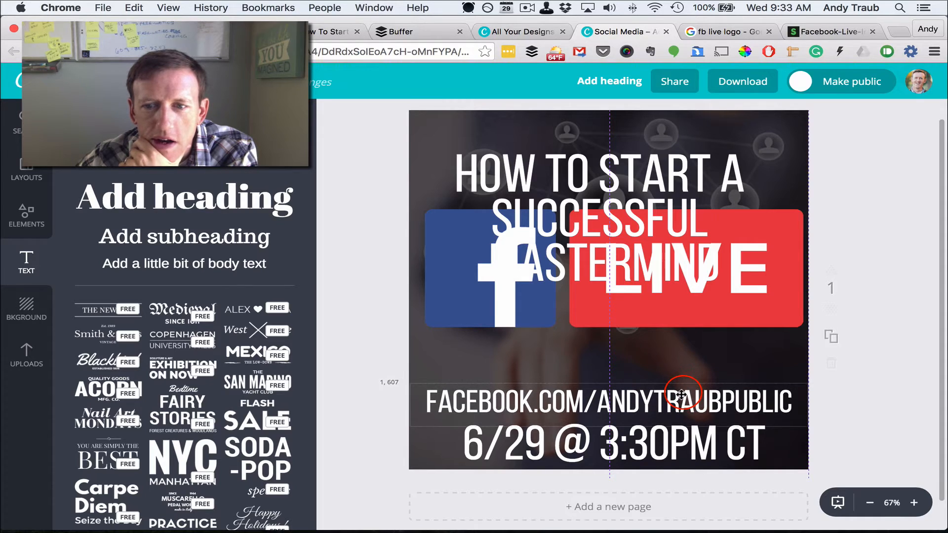
pyautogui.moveTo(644, 209); pyautogui.dragTo(645, 179)
pyautogui.click(637, 300)
pyautogui.moveTo(638, 300); pyautogui.dragTo(623, 352)
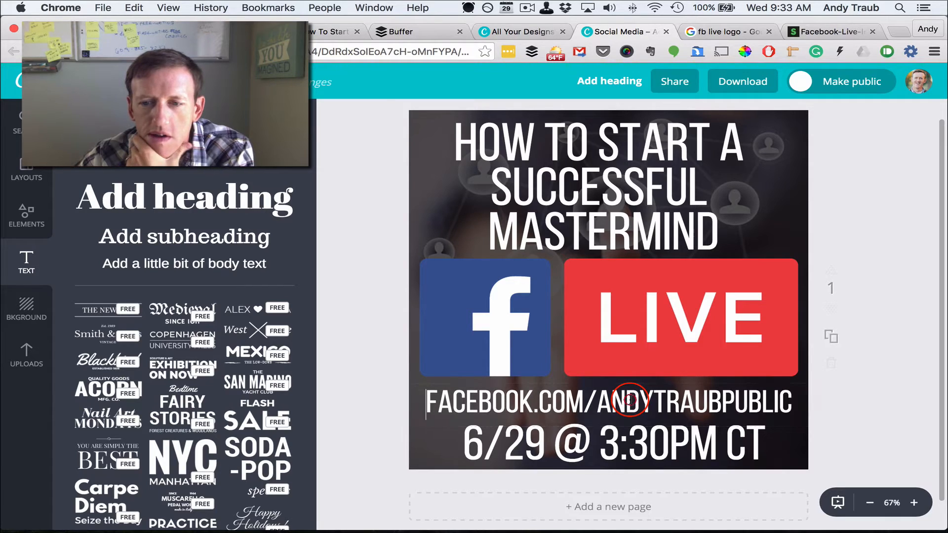
# - Add a square shape and stretch it into a thin, canvas-wide bar over the page address line
pyautogui.click(630, 400)
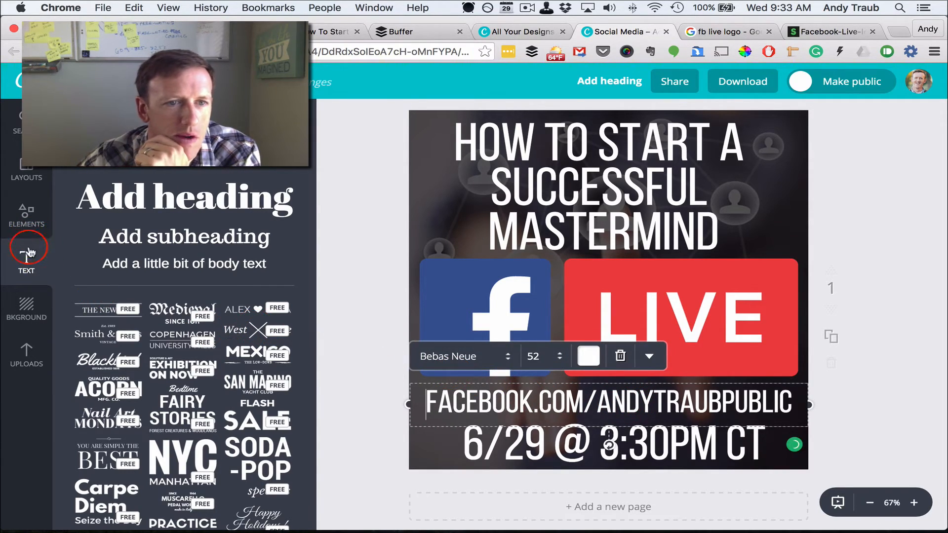
pyautogui.click(23, 217)
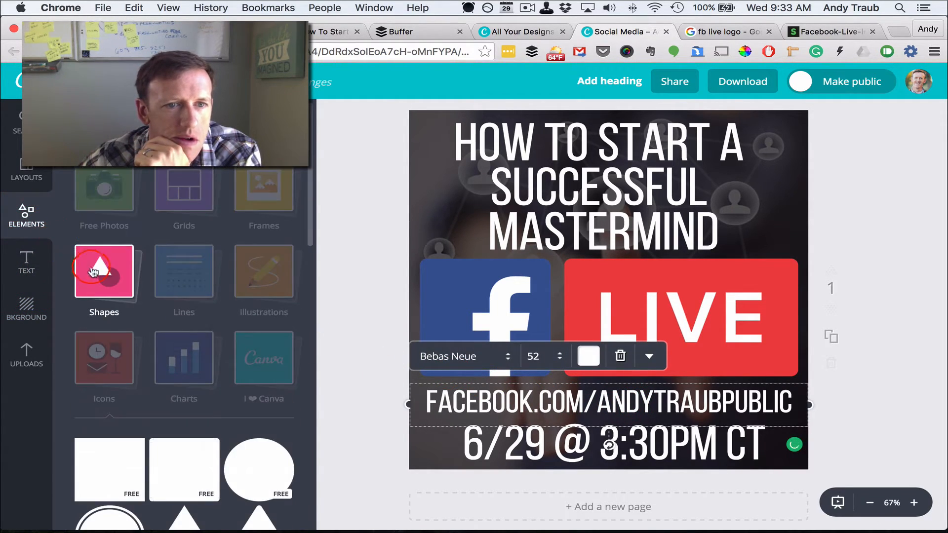
pyautogui.click(113, 383)
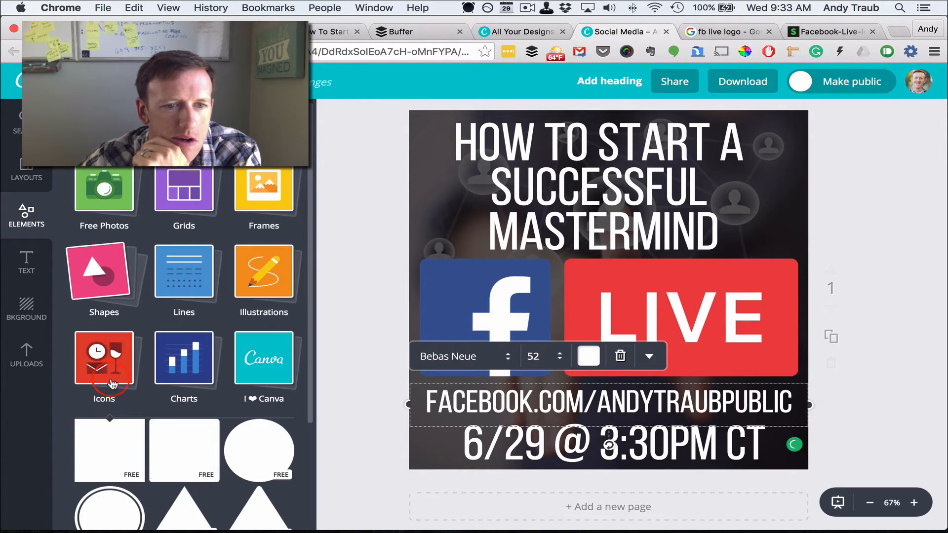
pyautogui.click(99, 272)
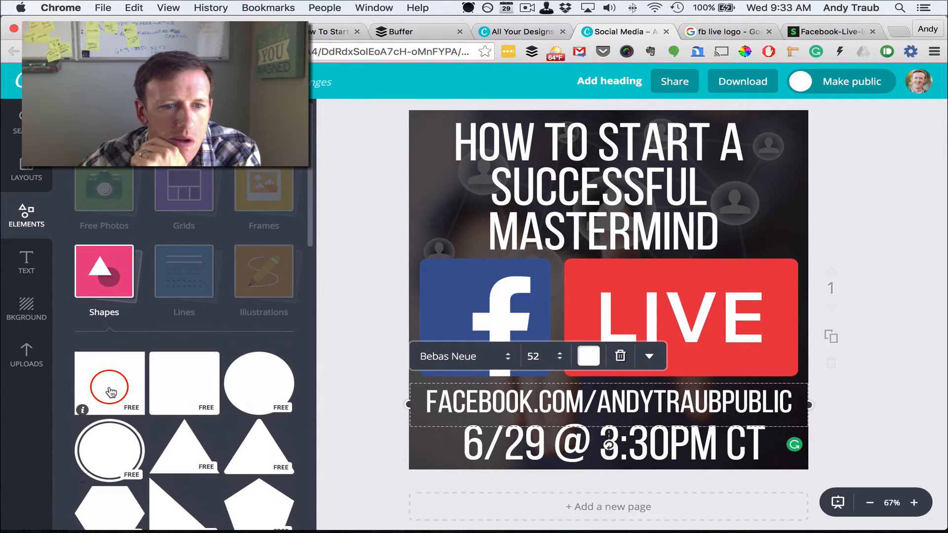
pyautogui.click(107, 385)
pyautogui.moveTo(608, 149); pyautogui.dragTo(624, 405)
pyautogui.moveTo(452, 401)
pyautogui.mouseDown()
pyautogui.moveTo(394, 402)
pyautogui.moveTo(433, 404)
pyautogui.mouseUp()
pyautogui.moveTo(764, 402); pyautogui.dragTo(816, 402)
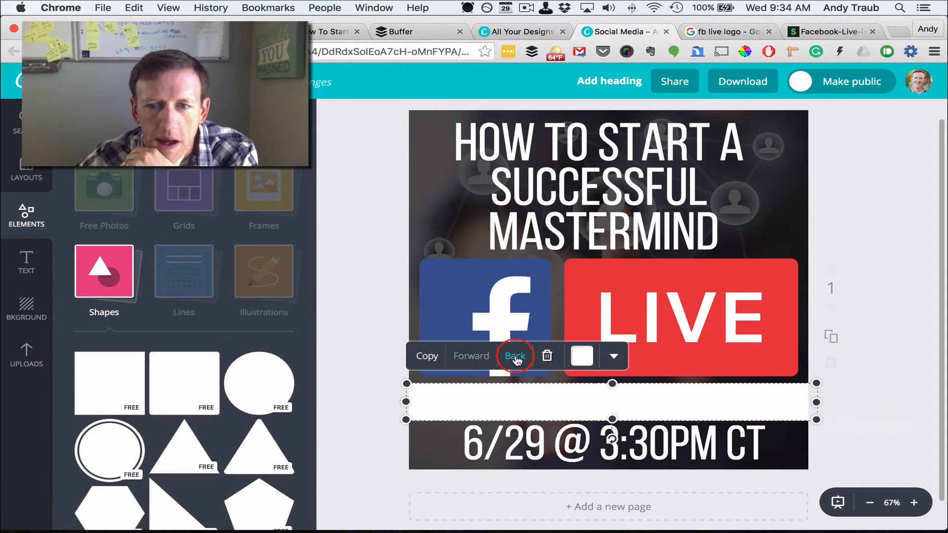
# - Colour the bar black and send it behind the page address text
pyautogui.click(586, 359)
pyautogui.click(515, 326)
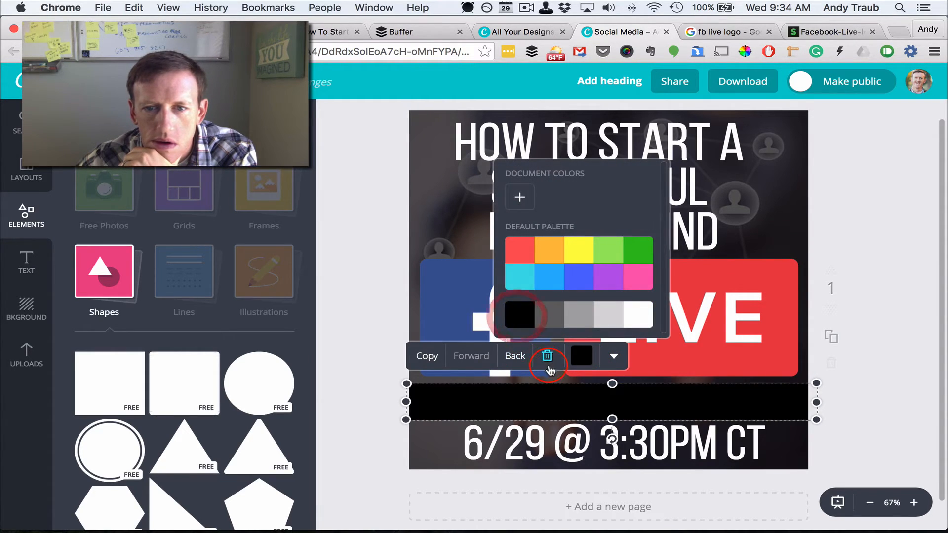
pyautogui.click(513, 358)
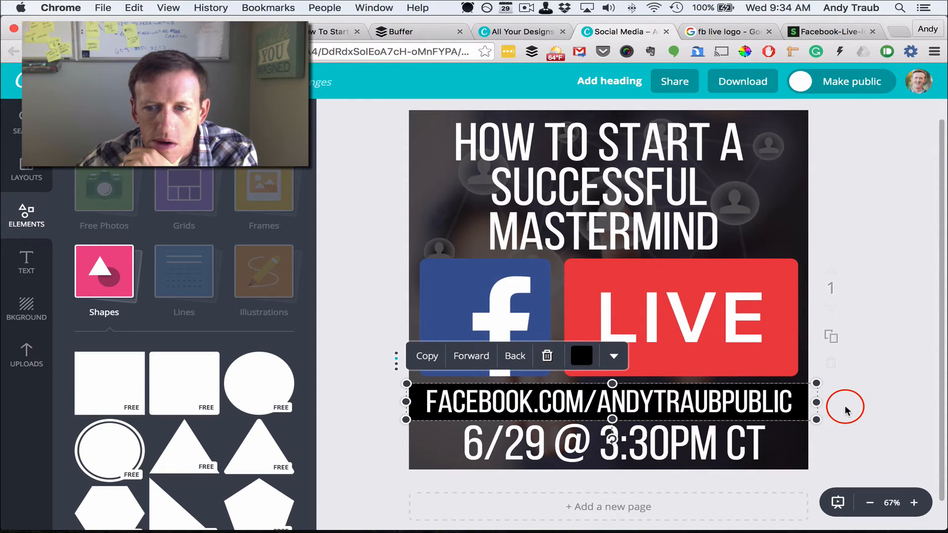
pyautogui.click(850, 382)
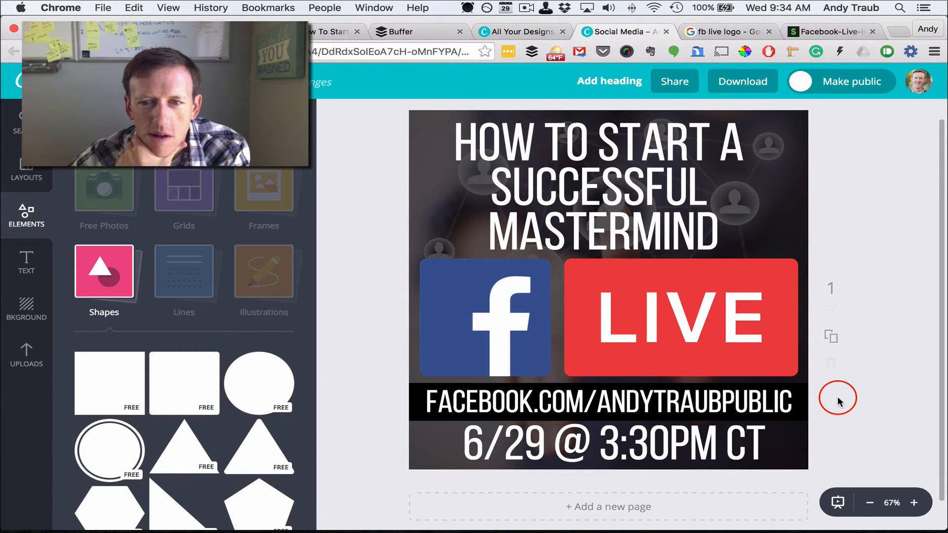
# - Move the page address line up over the logo's lower edge to expose the black bar
pyautogui.click(409, 419)
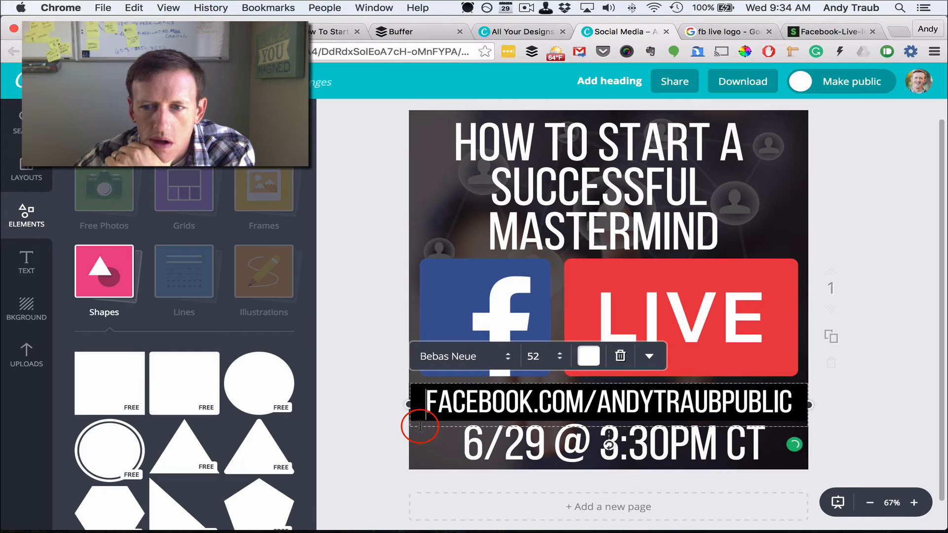
pyautogui.click(900, 376)
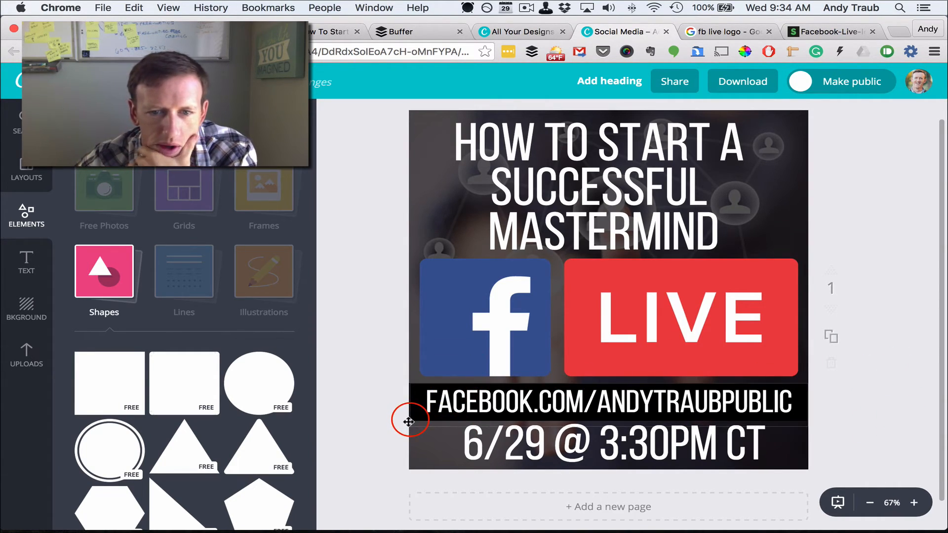
pyautogui.click(794, 401)
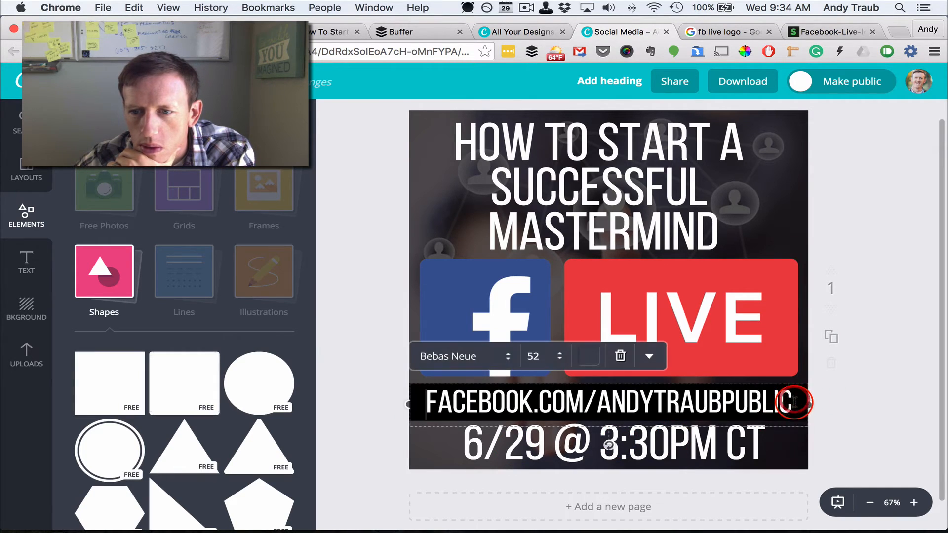
pyautogui.click(850, 403)
pyautogui.moveTo(778, 406); pyautogui.dragTo(781, 384)
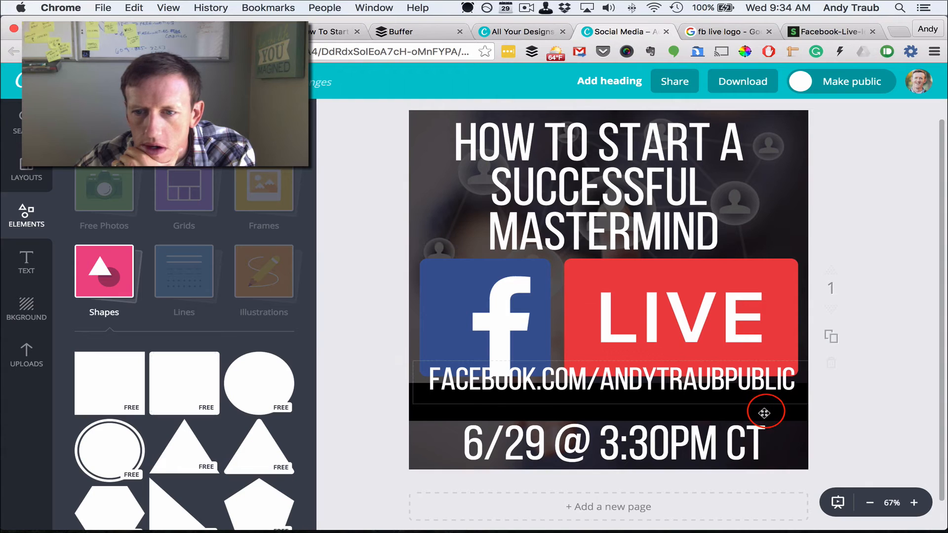
# - Narrow the date-and-time text box from its left side and recentre the line near the canvas's lower edge
pyautogui.click(672, 423)
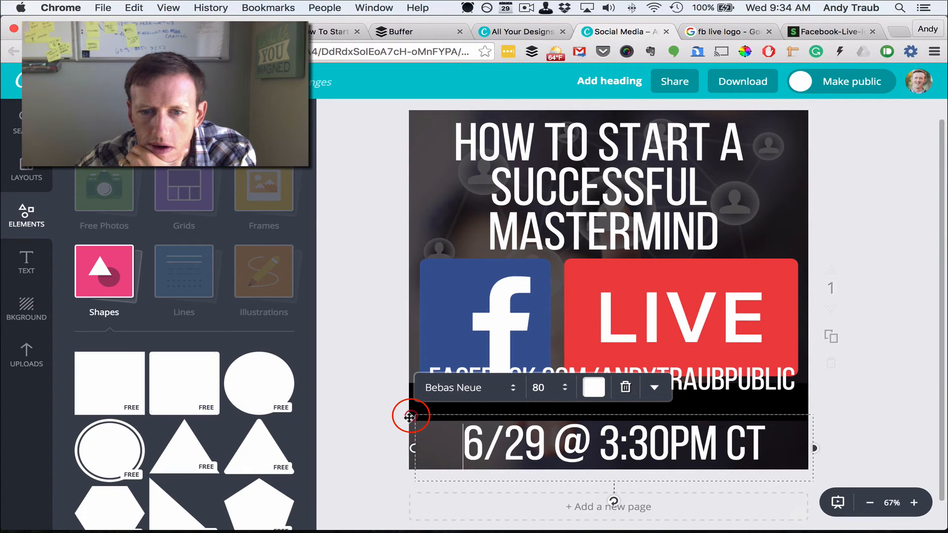
pyautogui.moveTo(413, 446); pyautogui.dragTo(461, 448)
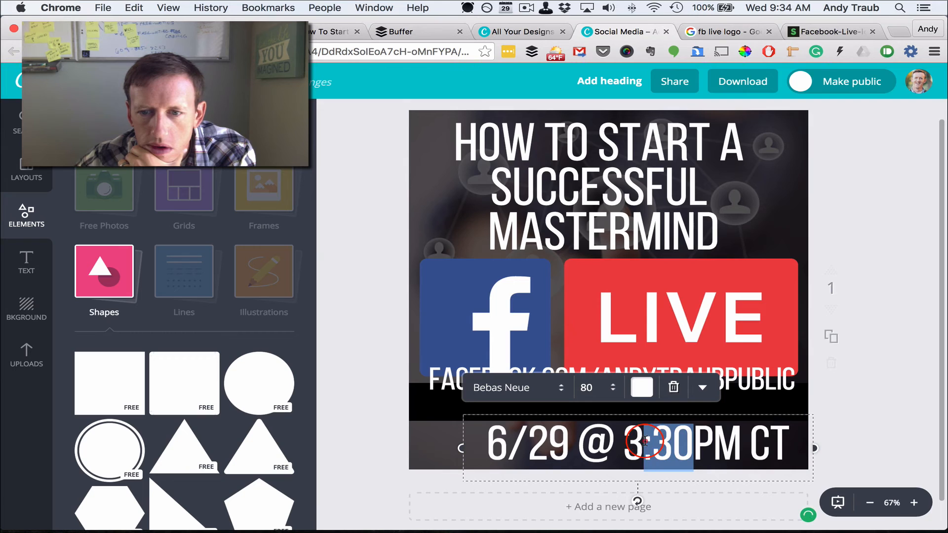
pyautogui.click(851, 411)
pyautogui.moveTo(669, 451); pyautogui.dragTo(635, 454)
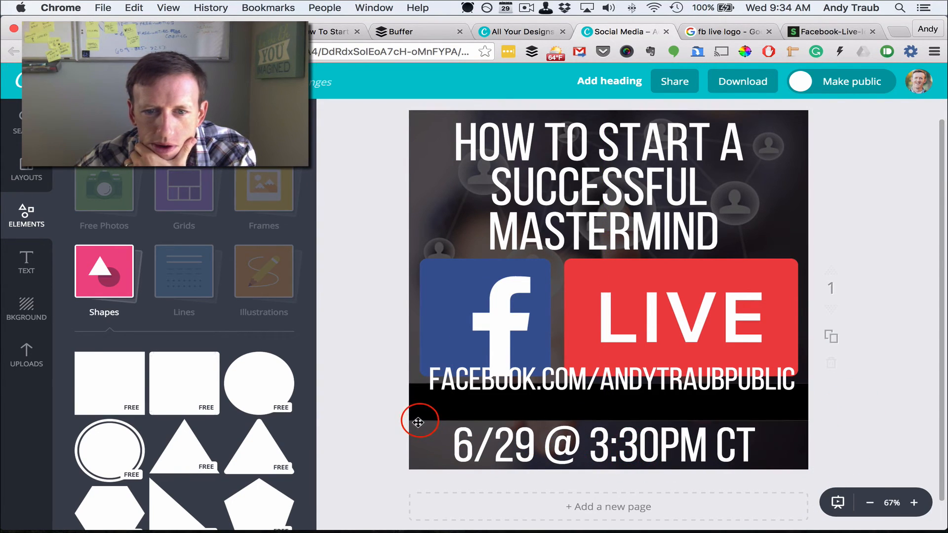
# - Extend the black bar to the canvas's lower edge behind the date line, and move the page address line down onto it
pyautogui.click(412, 421)
pyautogui.moveTo(609, 421); pyautogui.dragTo(612, 474)
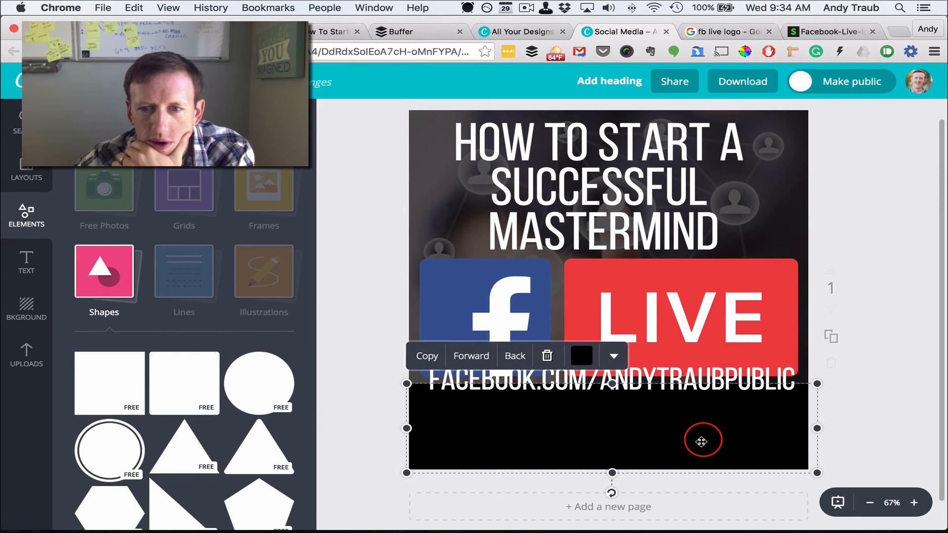
pyautogui.click(516, 356)
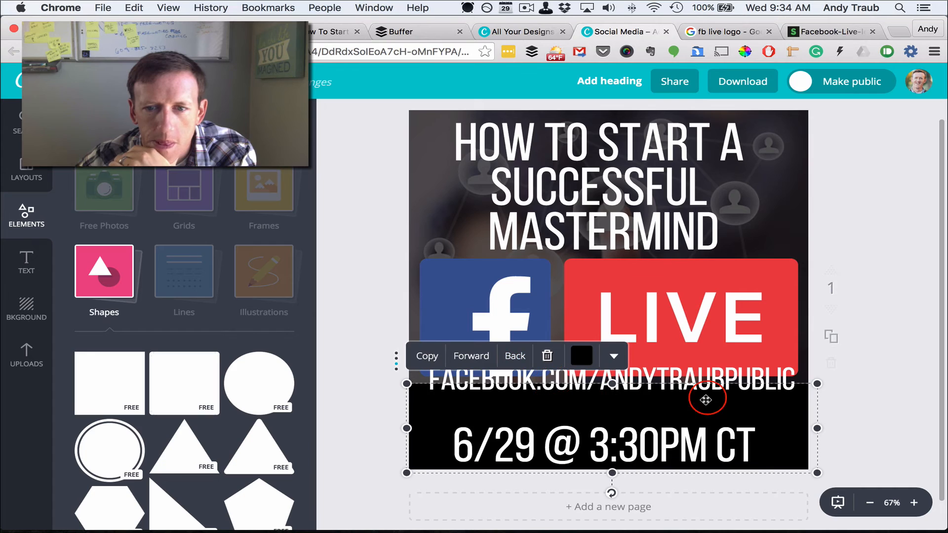
pyautogui.click(897, 375)
pyautogui.moveTo(730, 379); pyautogui.dragTo(729, 406)
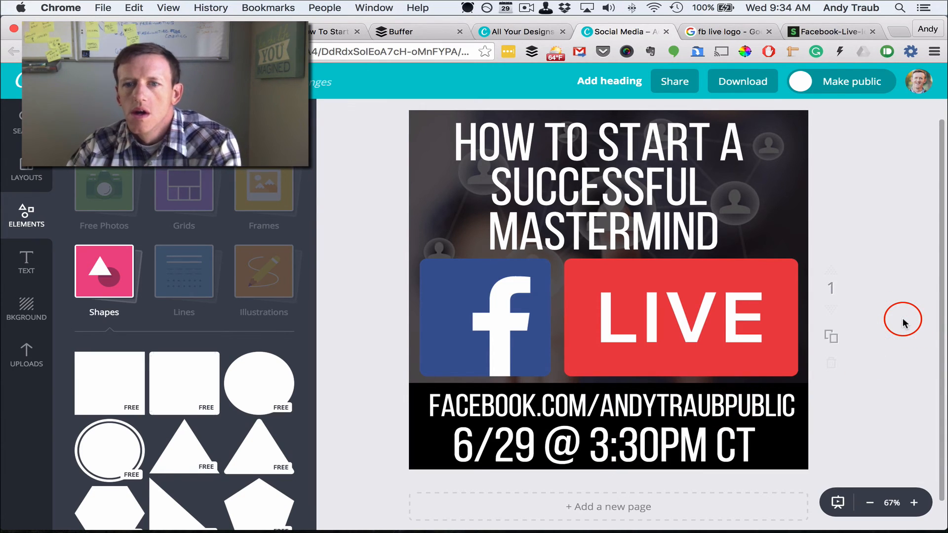